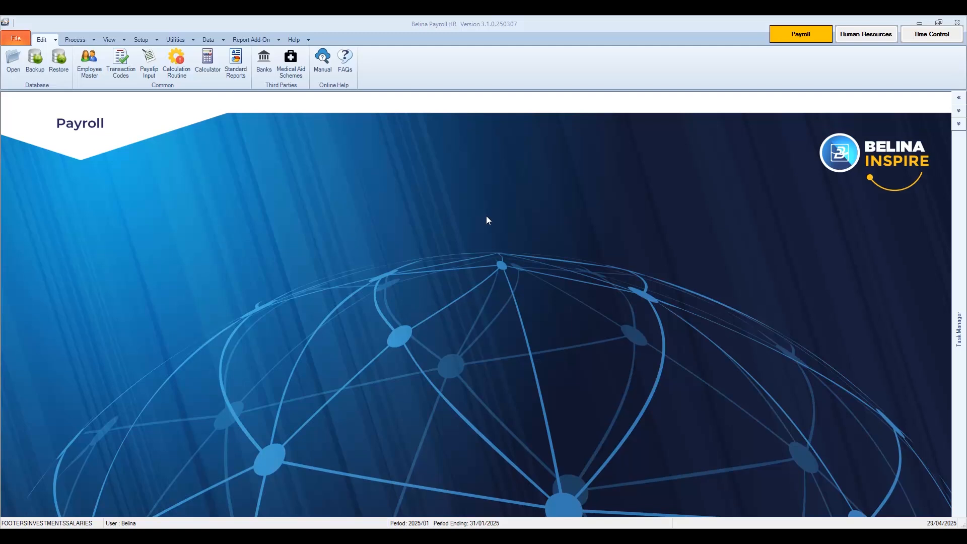
Open the Employee Master records and insert a new employee record with code 001
left_click(48, 44)
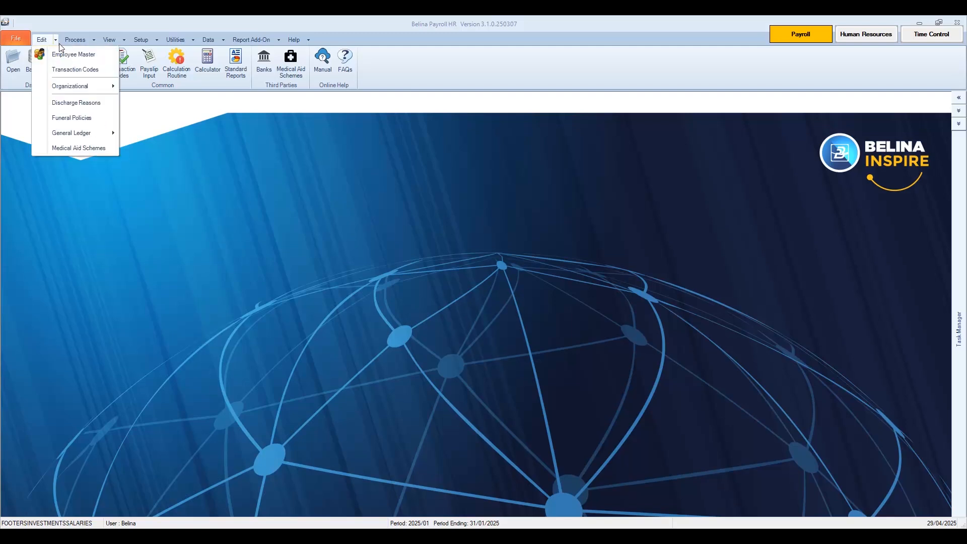
left_click(69, 57)
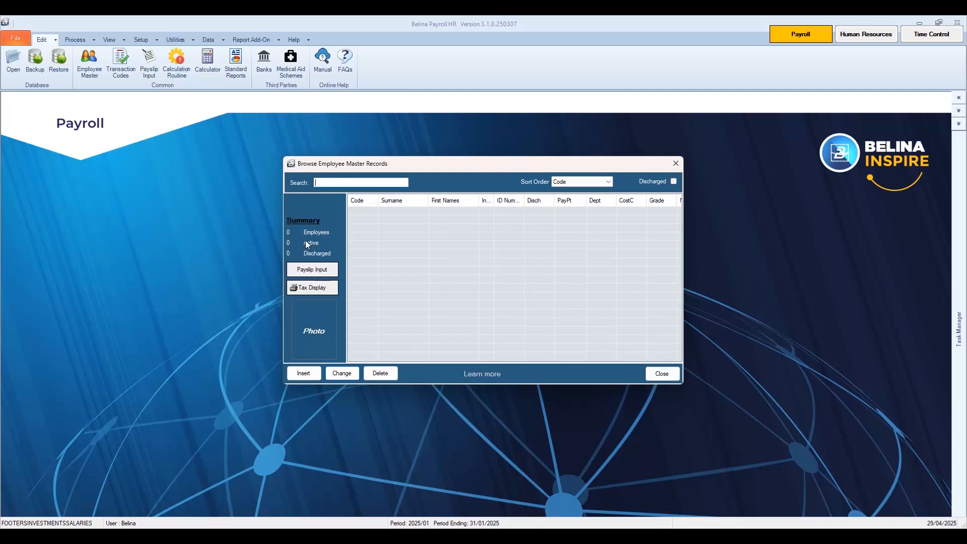
left_click(303, 374)
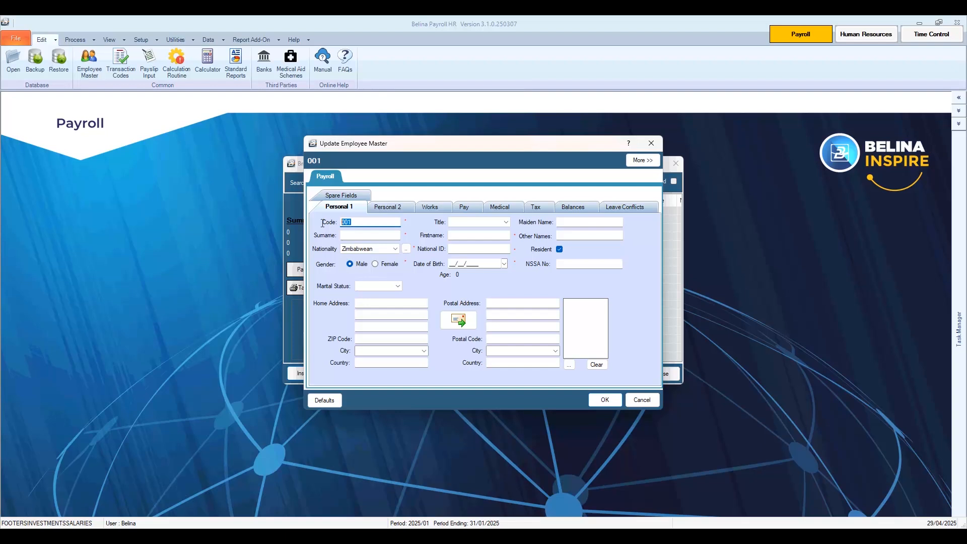
Enter the employee's surname, first name, National ID and date of birth, giving age 32
key("Tab")
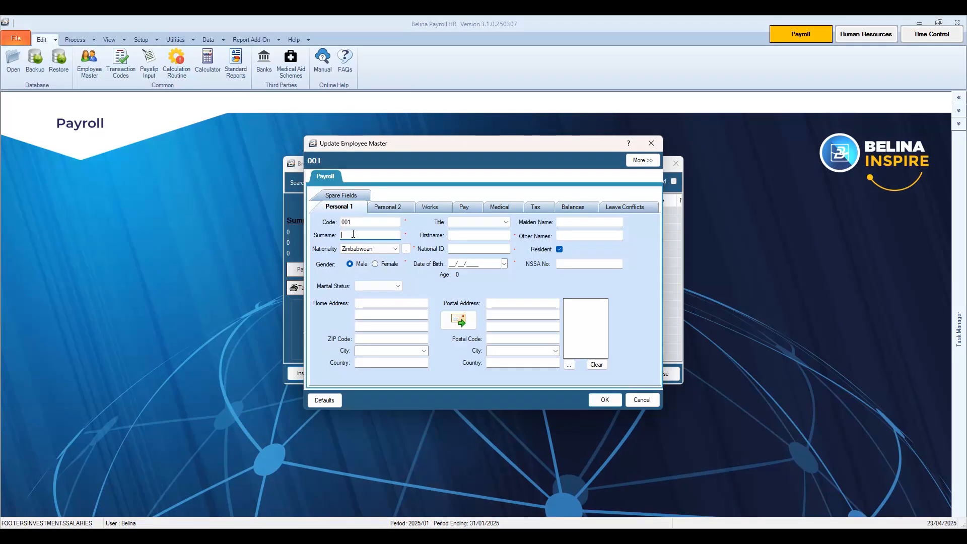
key("Tab")
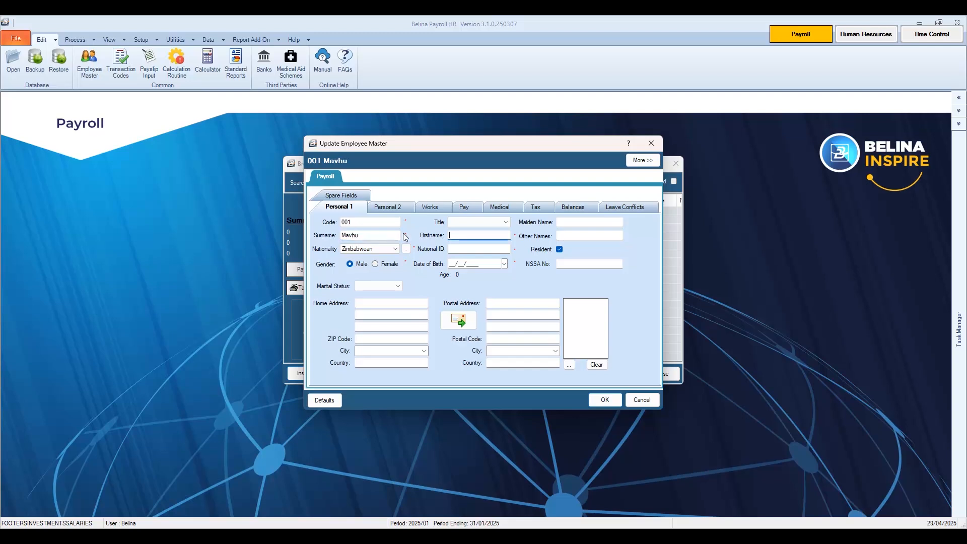
type("UJ")
key("BackSpace")
key("BackSpace")
key("Tab")
key("Tab")
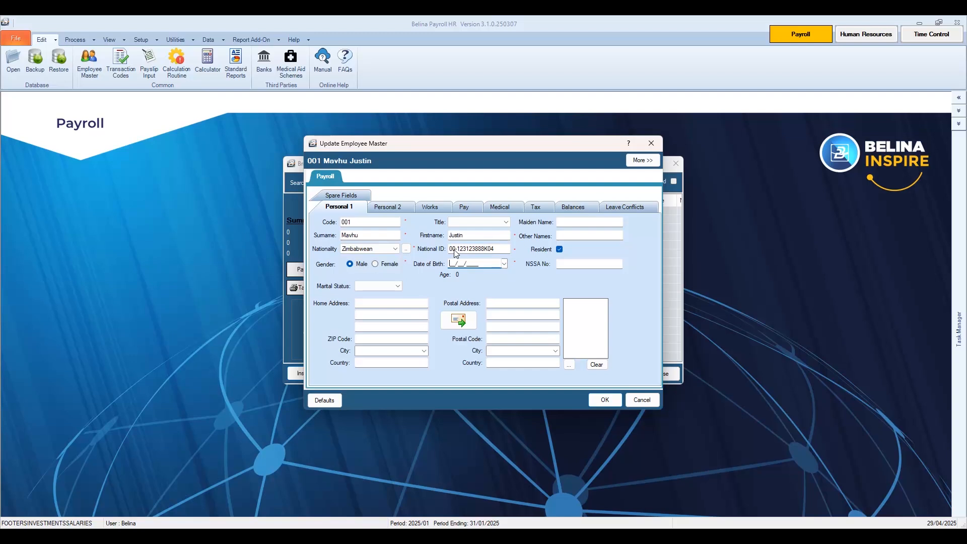
left_click(377, 289)
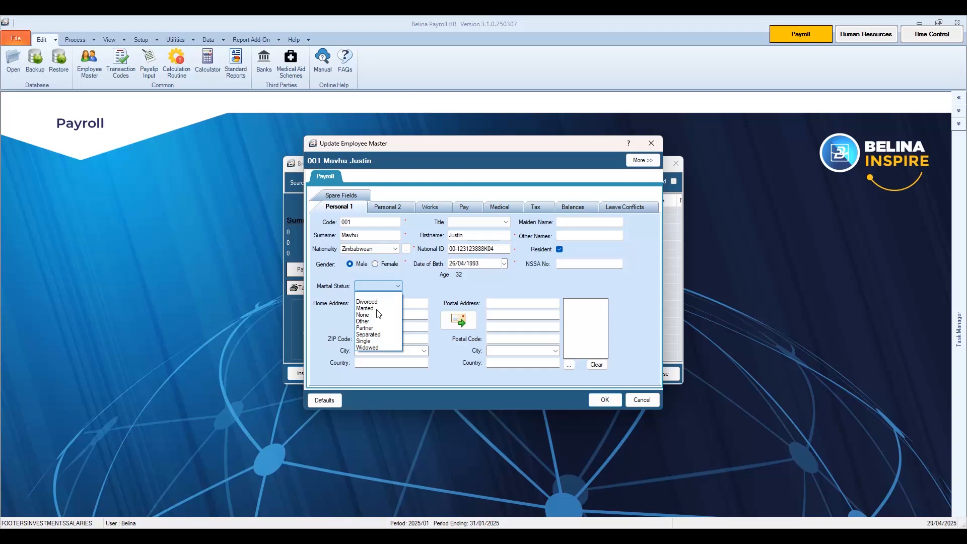
Set marital status to Married and enter the spouse's name and ID number
left_click(377, 308)
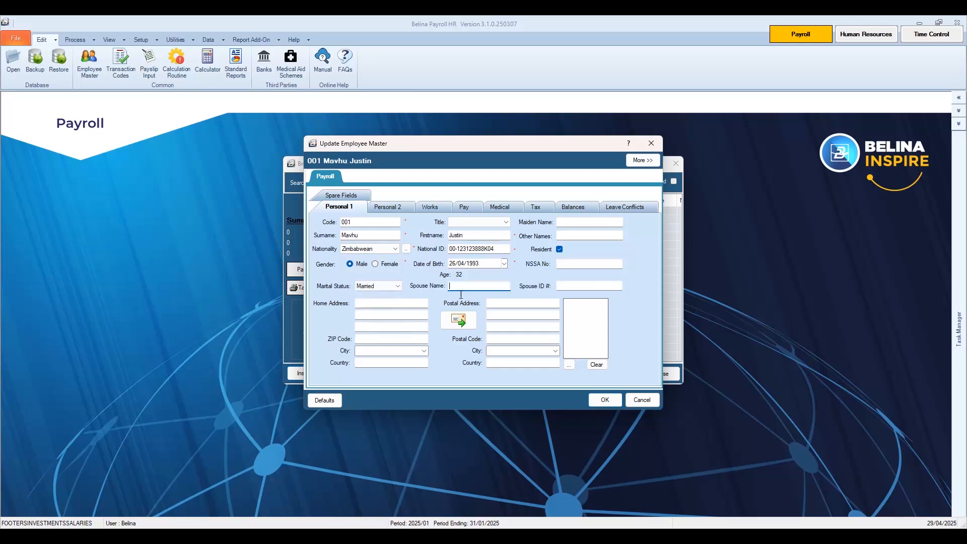
left_click(463, 287)
key("Tab")
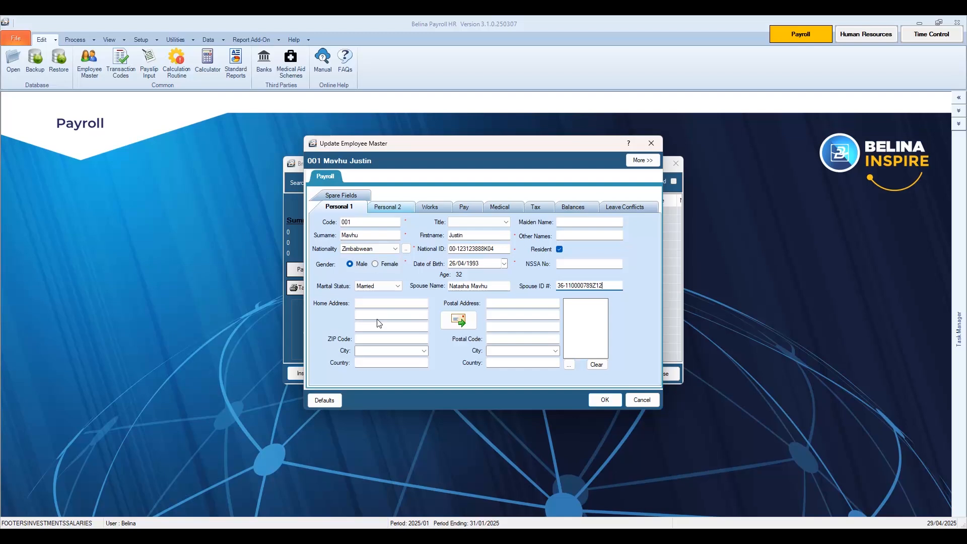
left_click(567, 370)
left_click(385, 210)
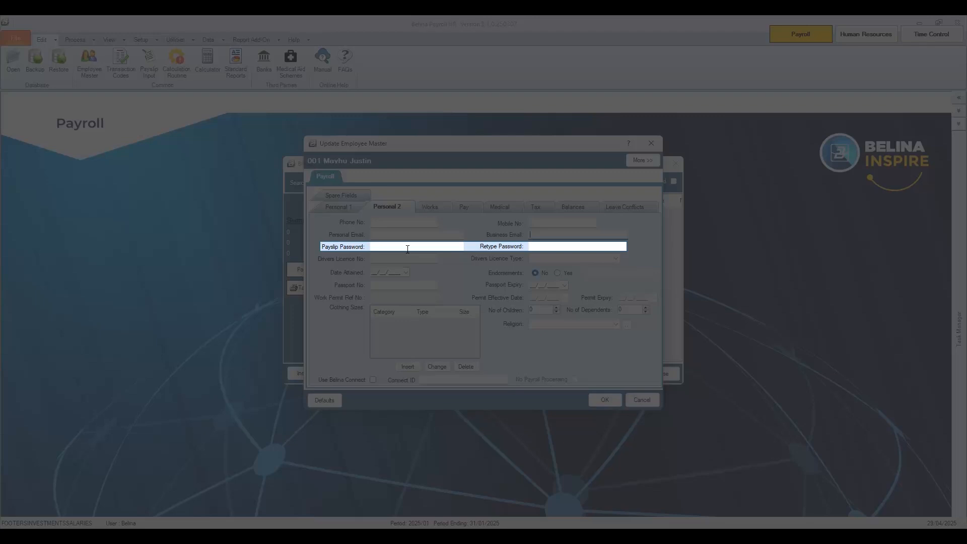
Move past the payslip password field to the Works page, engaged 01/01/2025, Full-time
left_click(407, 247)
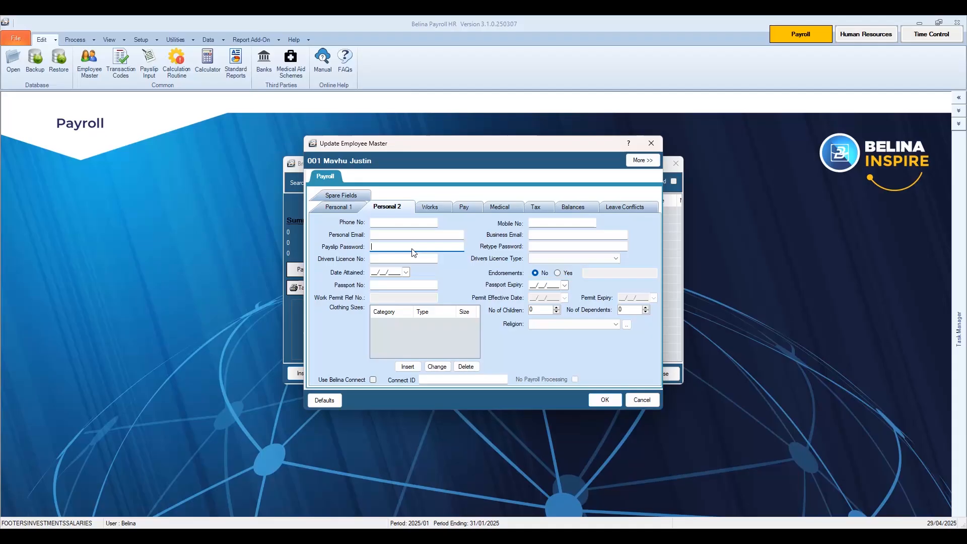
left_click(440, 209)
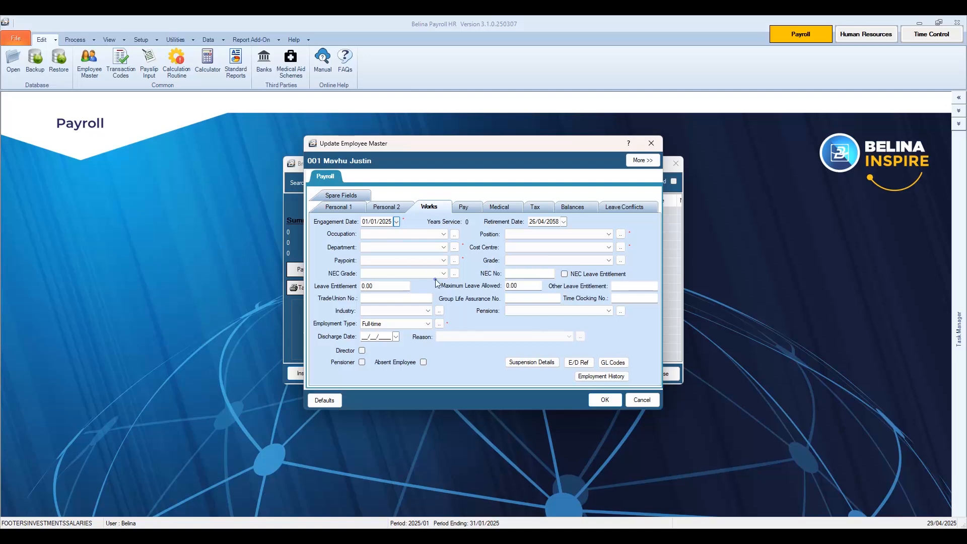
Set occupation Director, department ADMINISTRATION, paypoint Southerton, position Welder and cost centre HARARE SALES
left_click(373, 234)
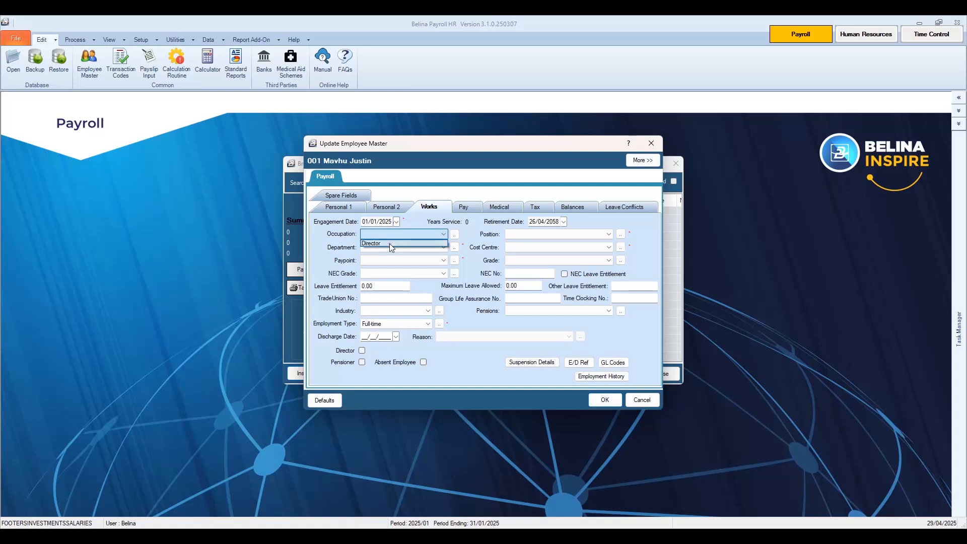
left_click(389, 243)
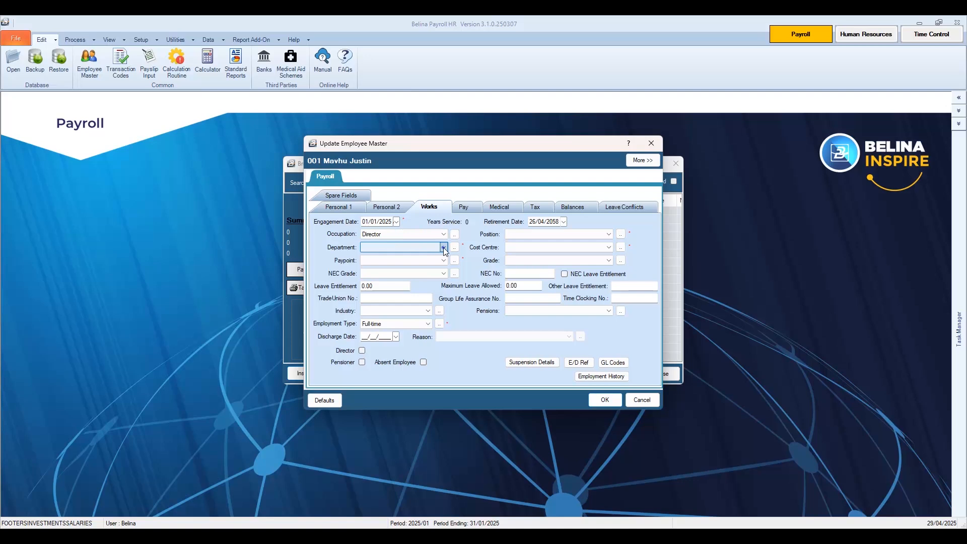
left_click(444, 248)
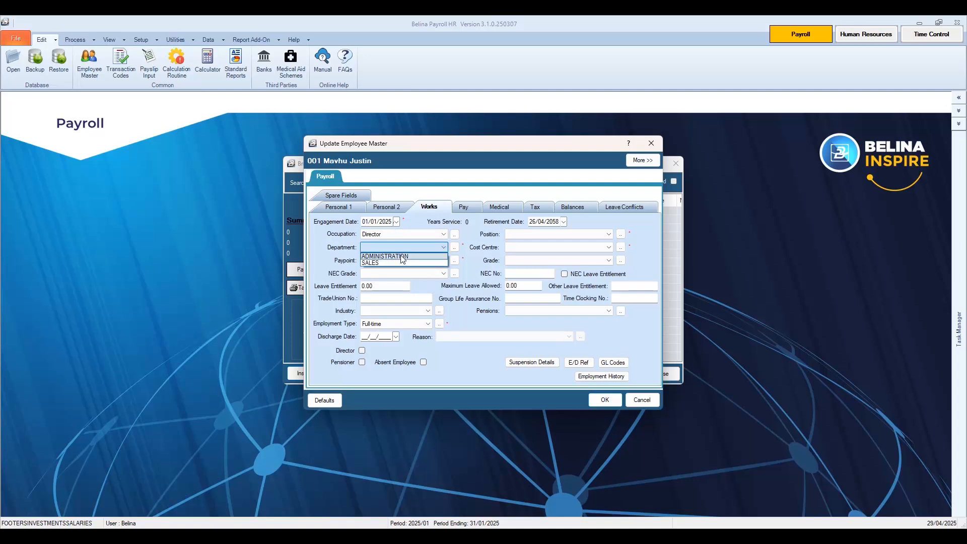
left_click(402, 258)
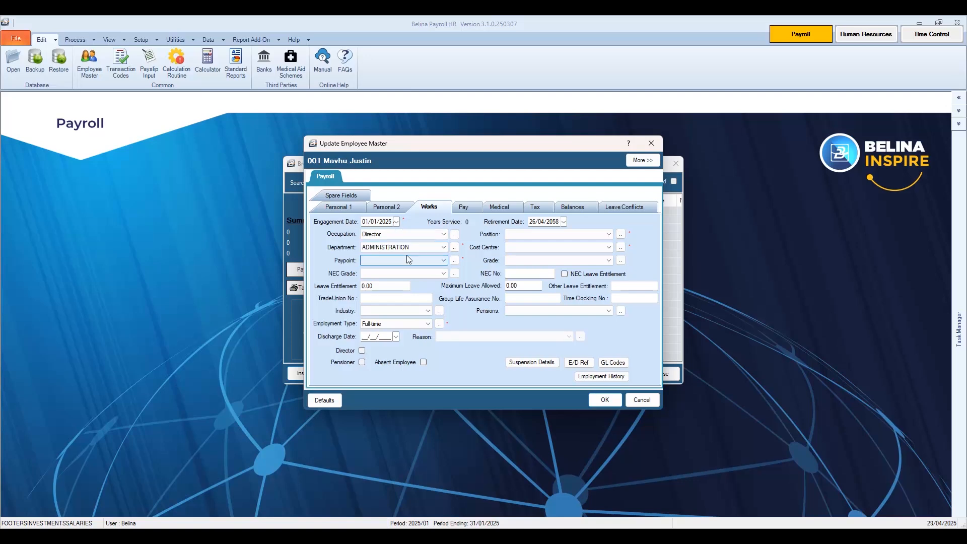
left_click(444, 262)
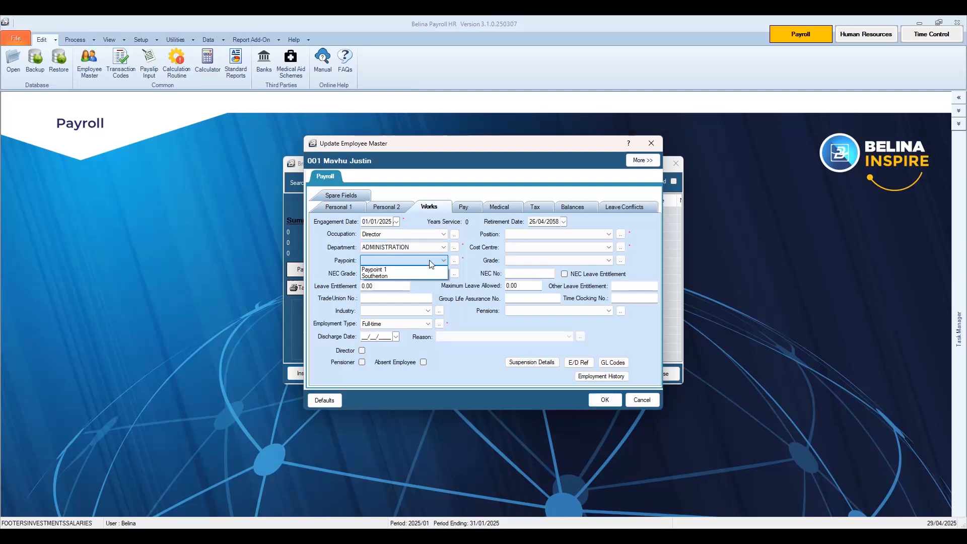
left_click(385, 277)
left_click(579, 234)
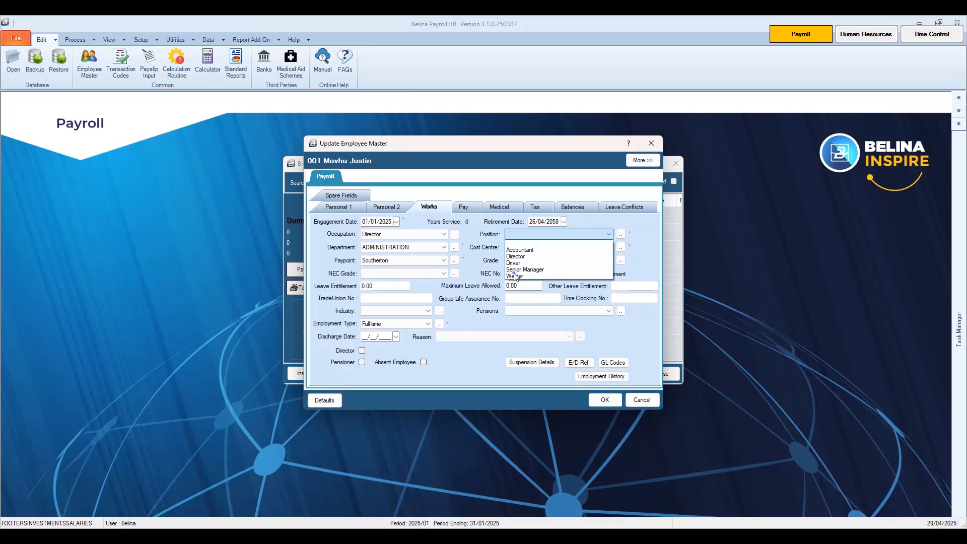
left_click(515, 277)
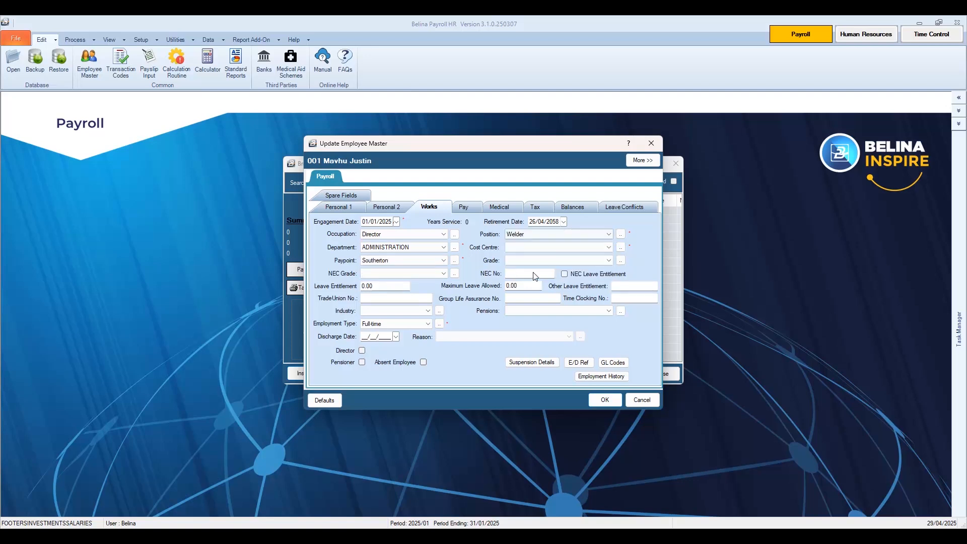
left_click(607, 250)
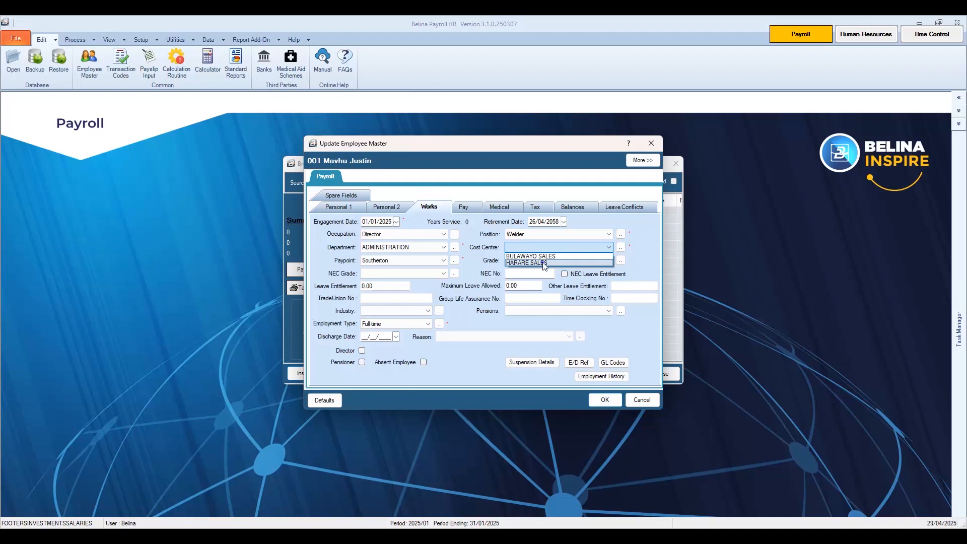
left_click(543, 263)
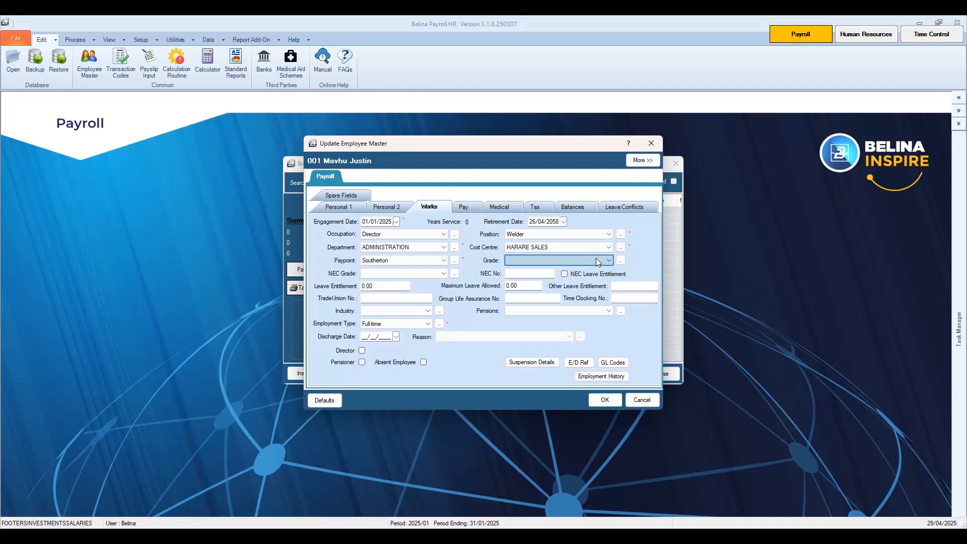
Set grade GRADE A1, NEC grade D1 and leave entitlement 22
left_click(543, 263)
left_click(533, 277)
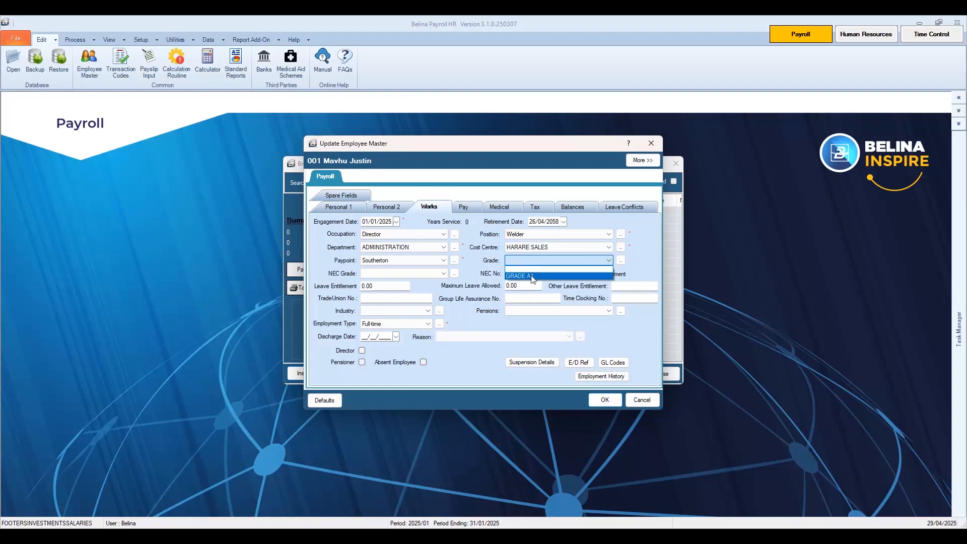
left_click(436, 272)
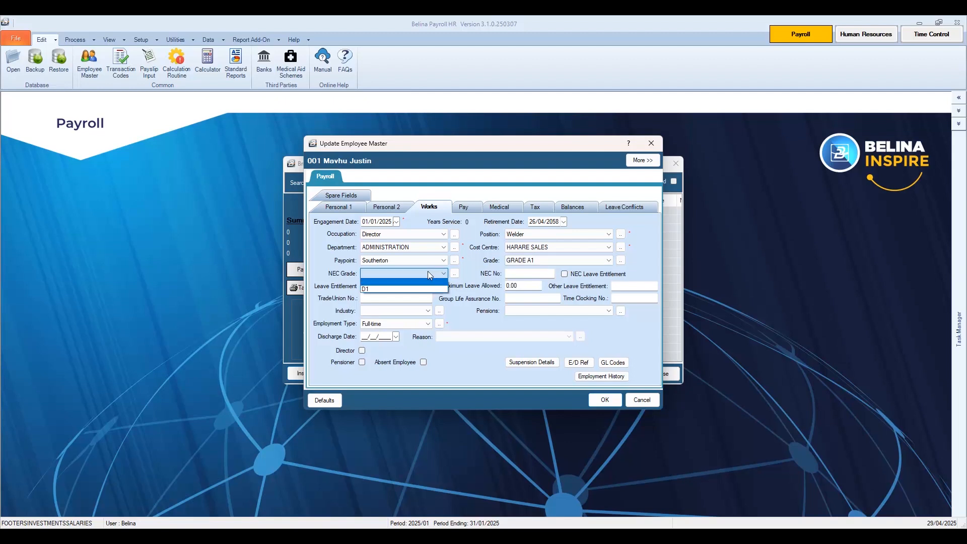
left_click(393, 289)
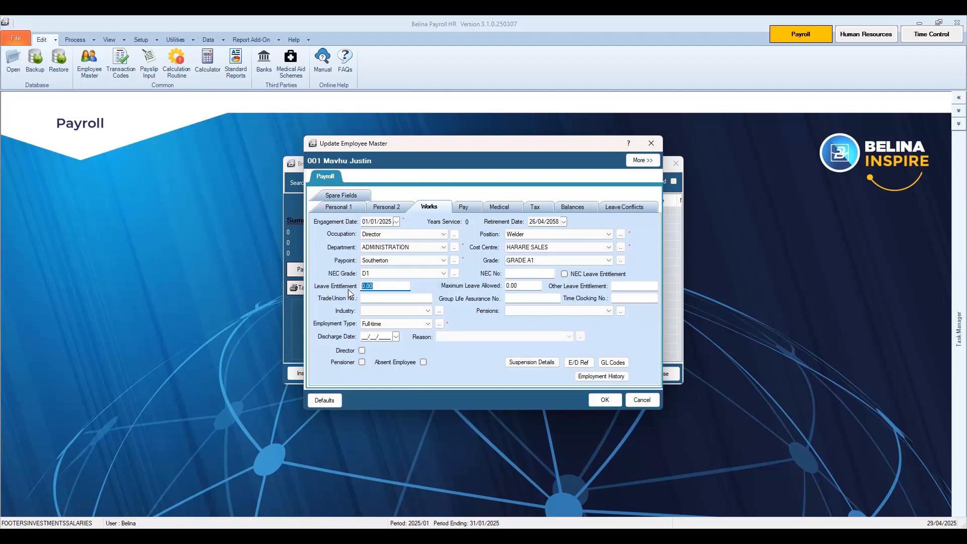
type("22")
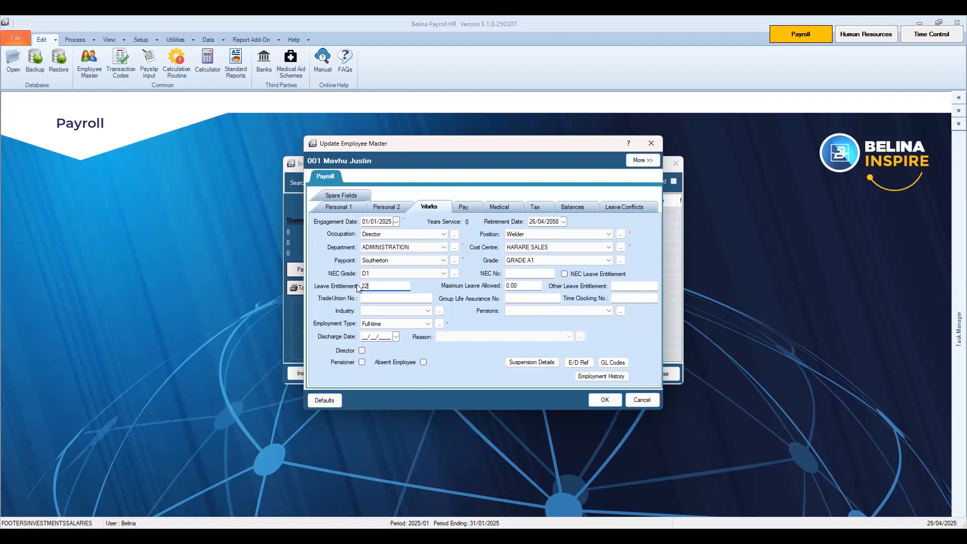
Set industry to Contracts, keeping employment type Full-time after briefly trying Contract
left_click(383, 311)
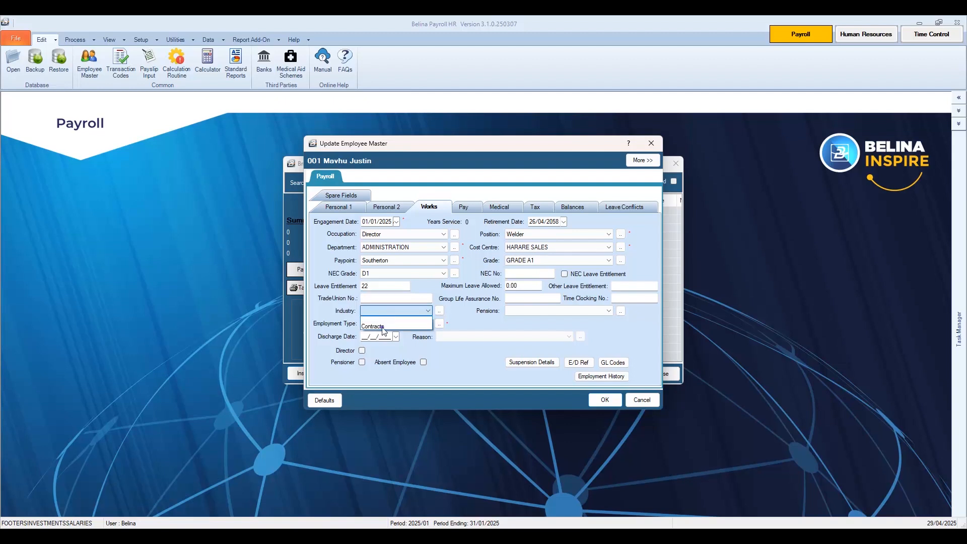
left_click(383, 328)
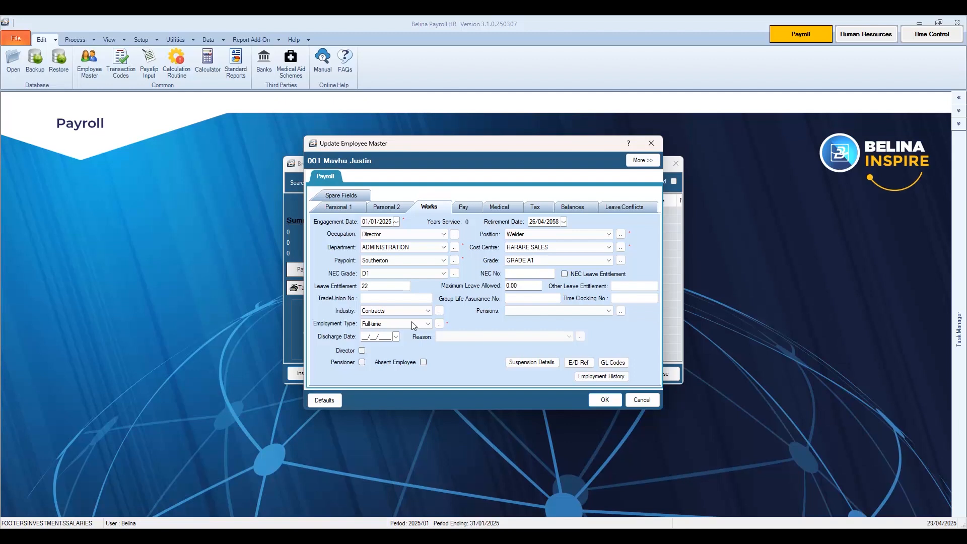
left_click(413, 325)
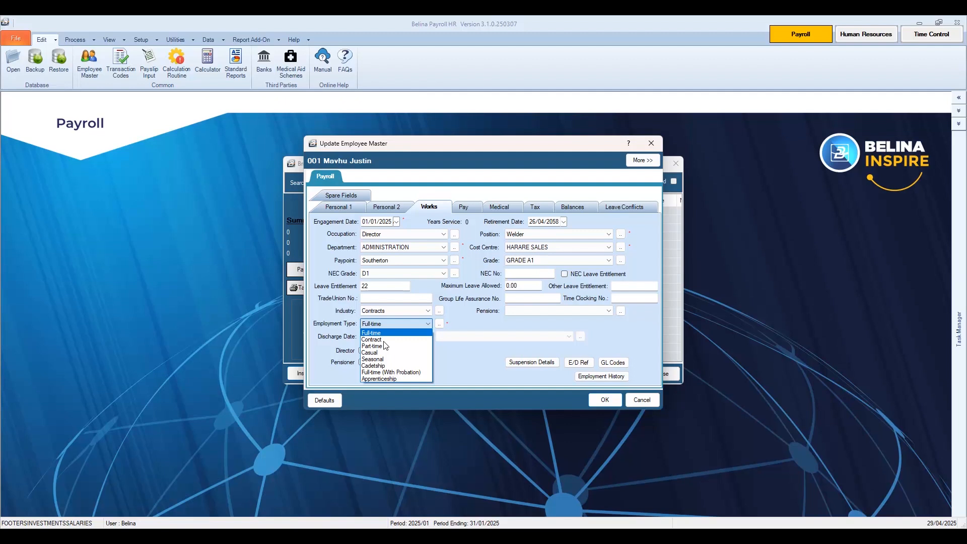
left_click(384, 341)
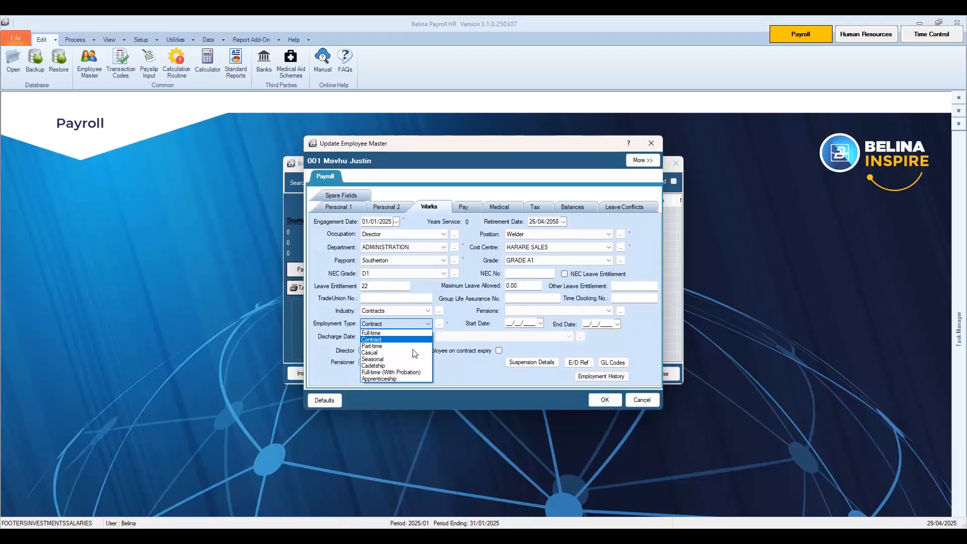
left_click(376, 333)
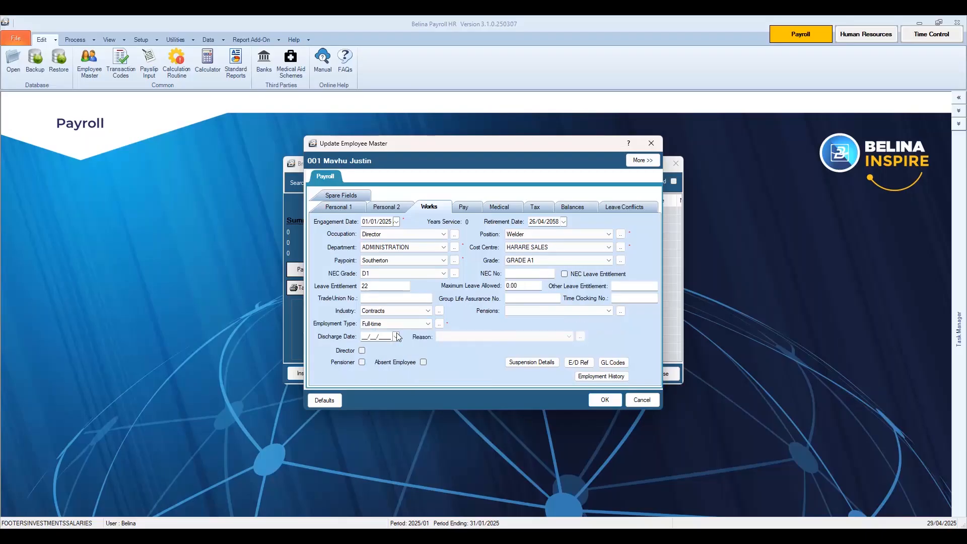
On the Pay page, keep Transfer as payment method and Period as payment basis
left_click(471, 209)
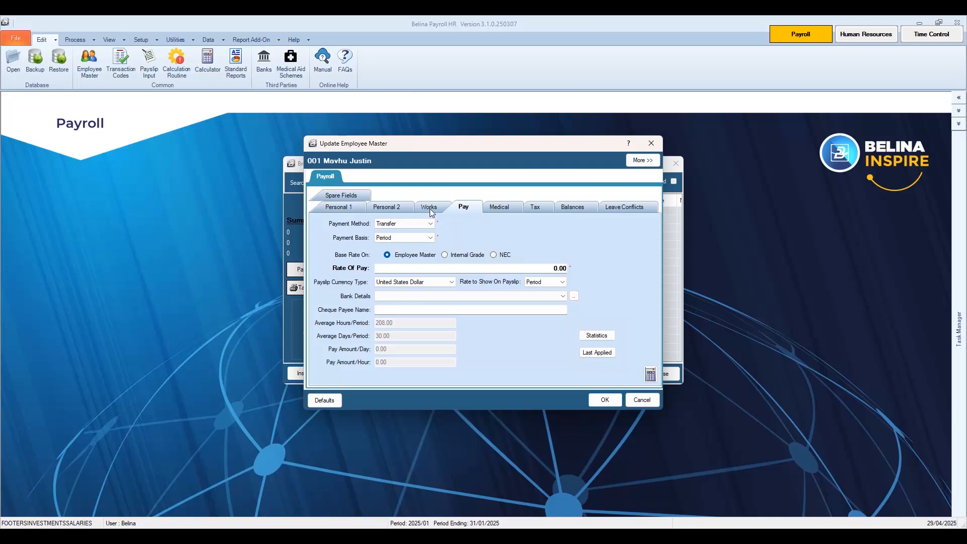
left_click(394, 224)
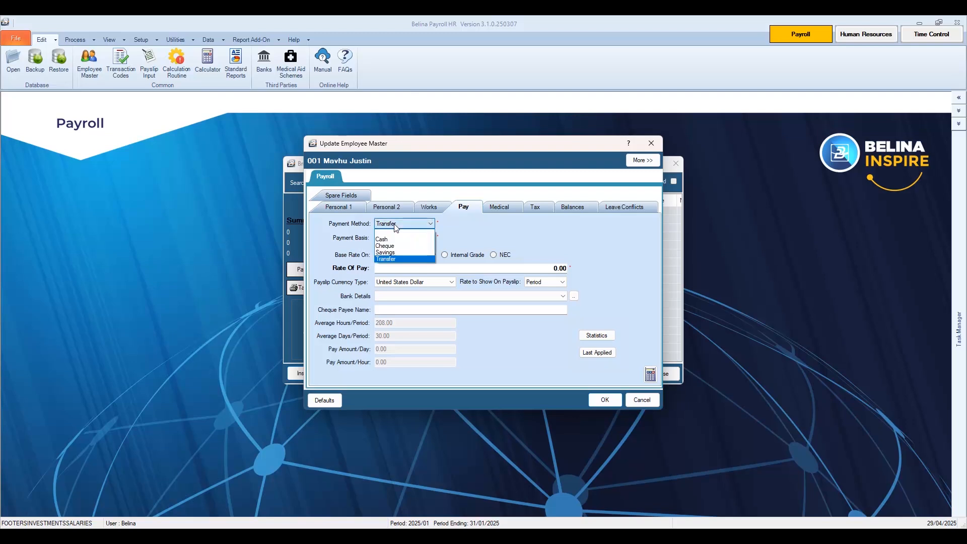
left_click(393, 259)
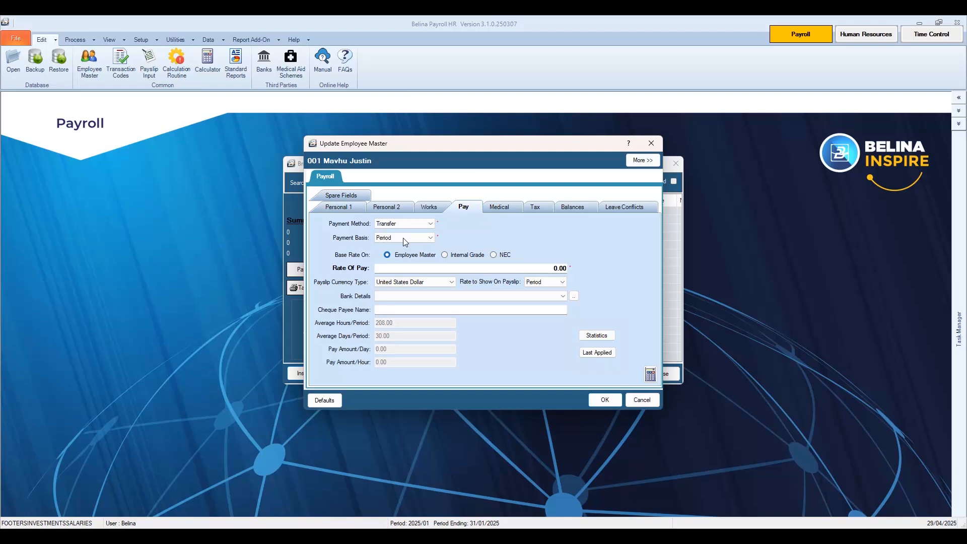
left_click(403, 238)
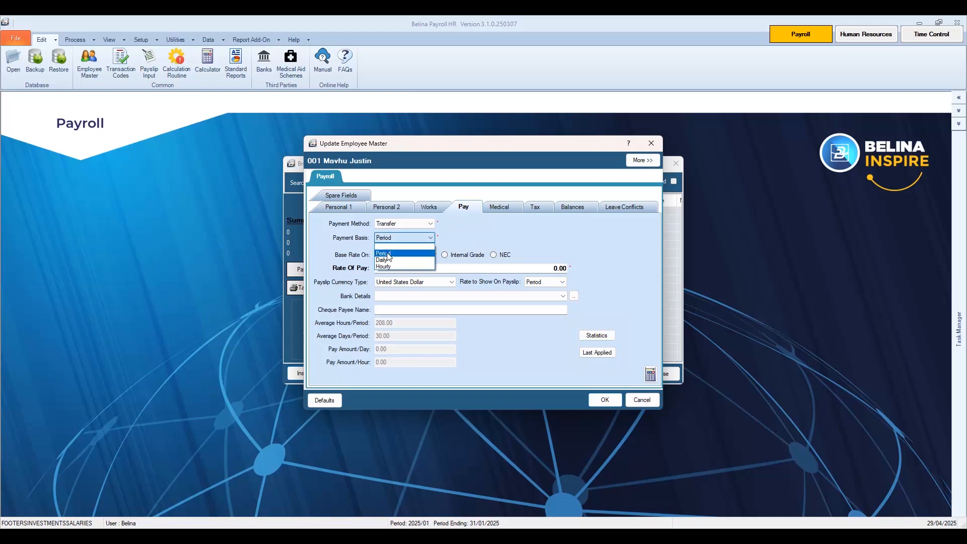
left_click(389, 254)
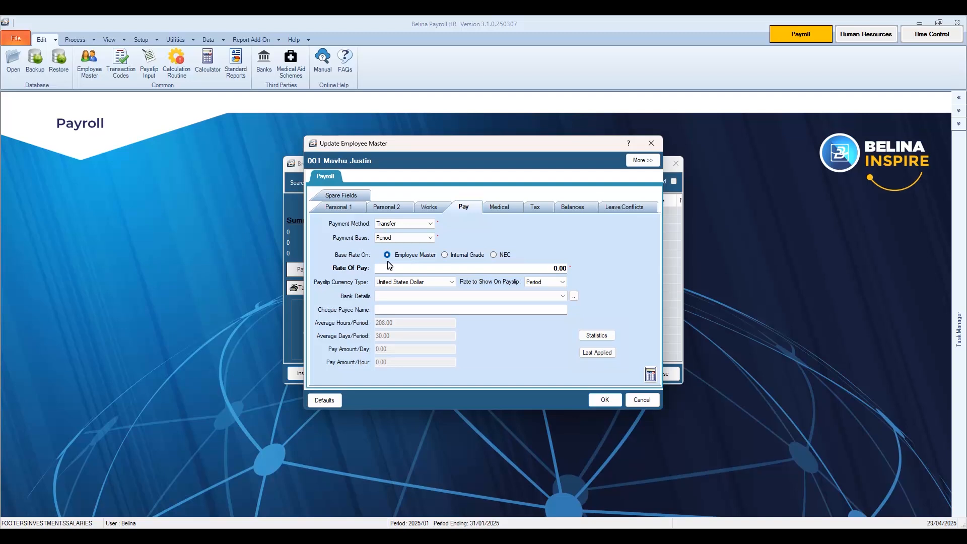
Enter a rate of pay of 850 in United States Dollar, giving 28.33 daily and 4.09 hourly
left_click(390, 265)
type("850")
key("Tab")
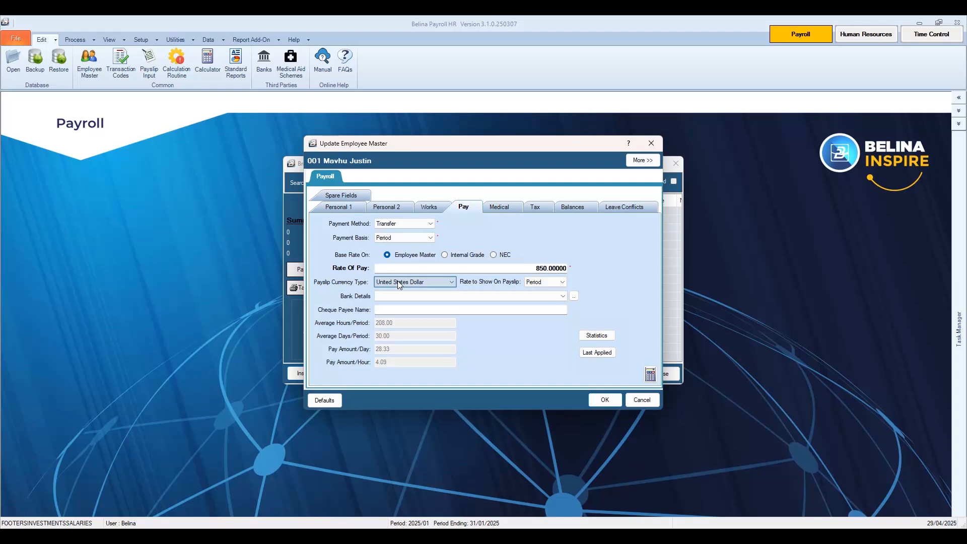
left_click(399, 282)
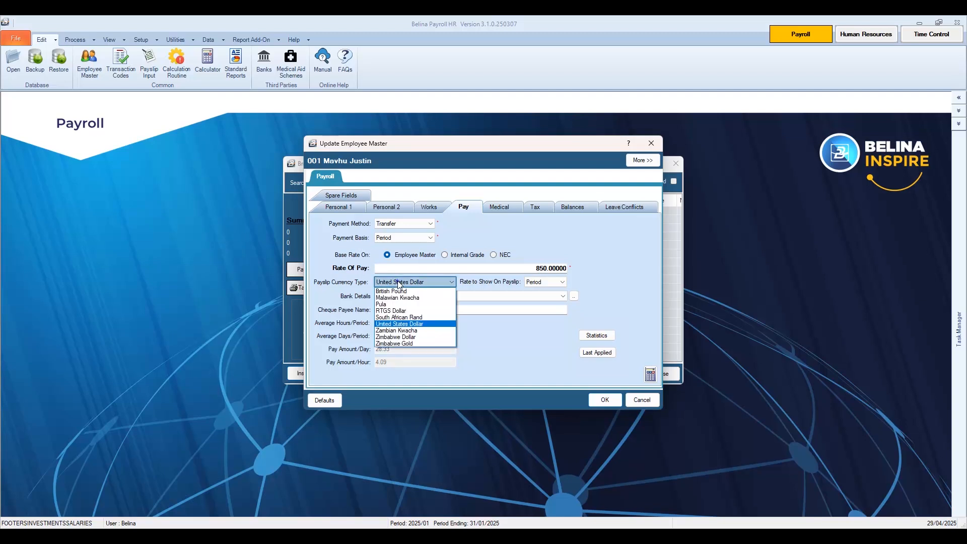
left_click(399, 282)
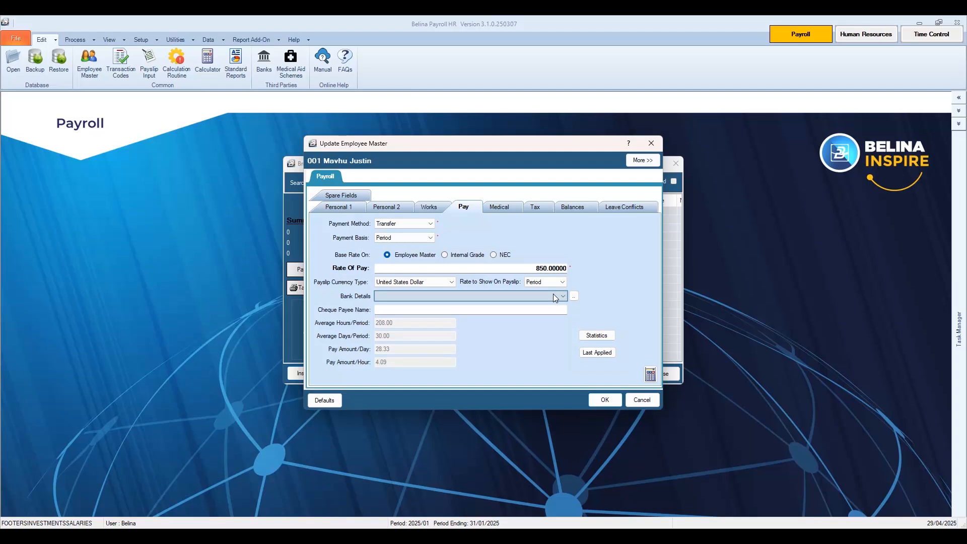
left_click(554, 295)
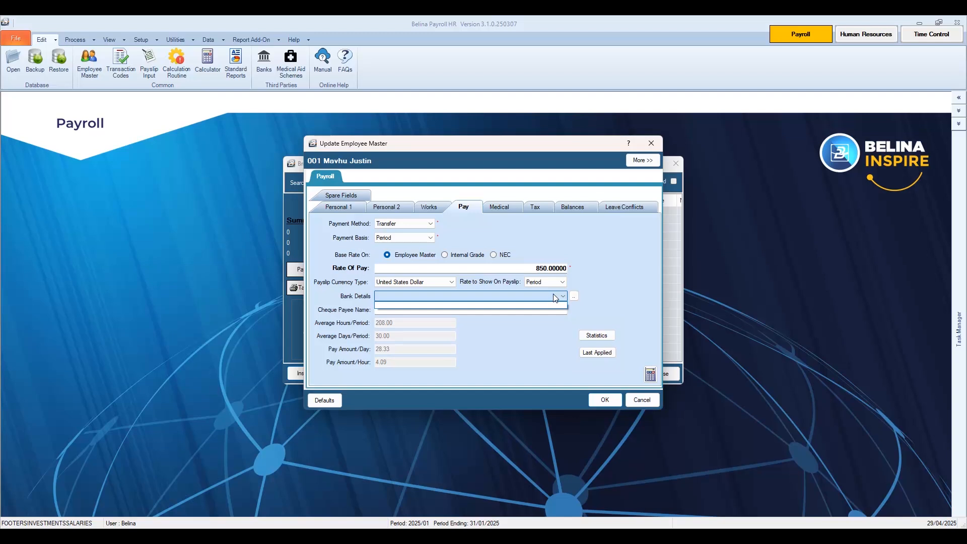
left_click(554, 298)
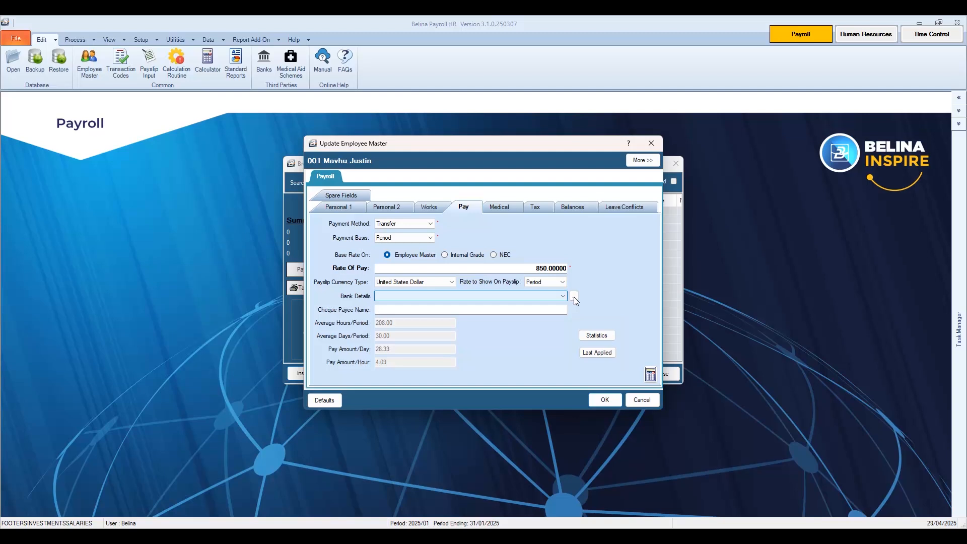
Open the employee's bank details records and insert a new bank account
left_click(575, 297)
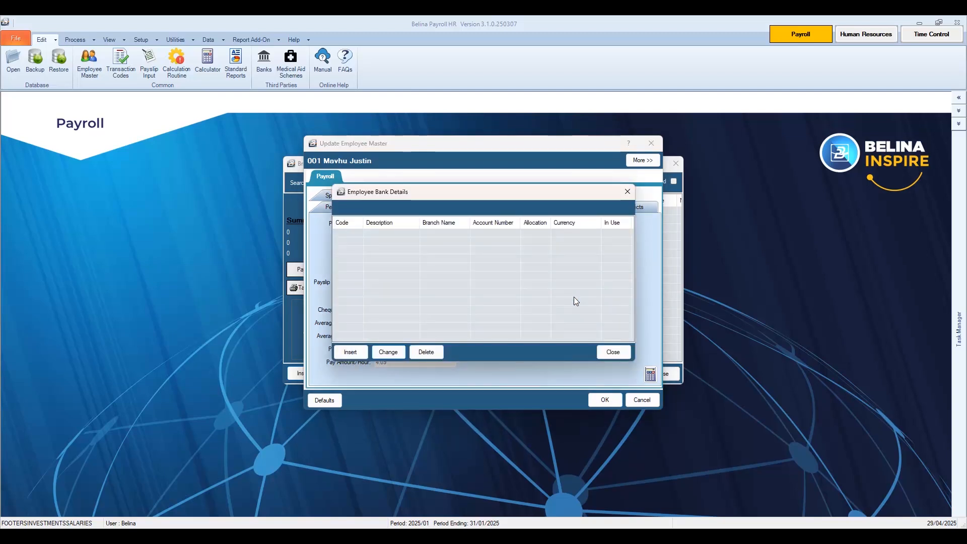
left_click(348, 354)
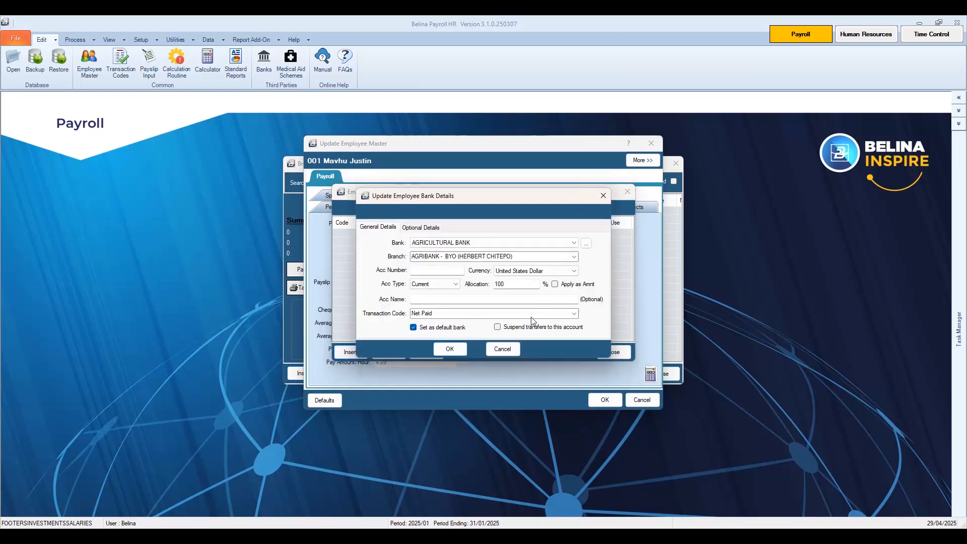
Save an F B C - SAMORA Current account with the employee's account number at 100% allocation
left_click(573, 244)
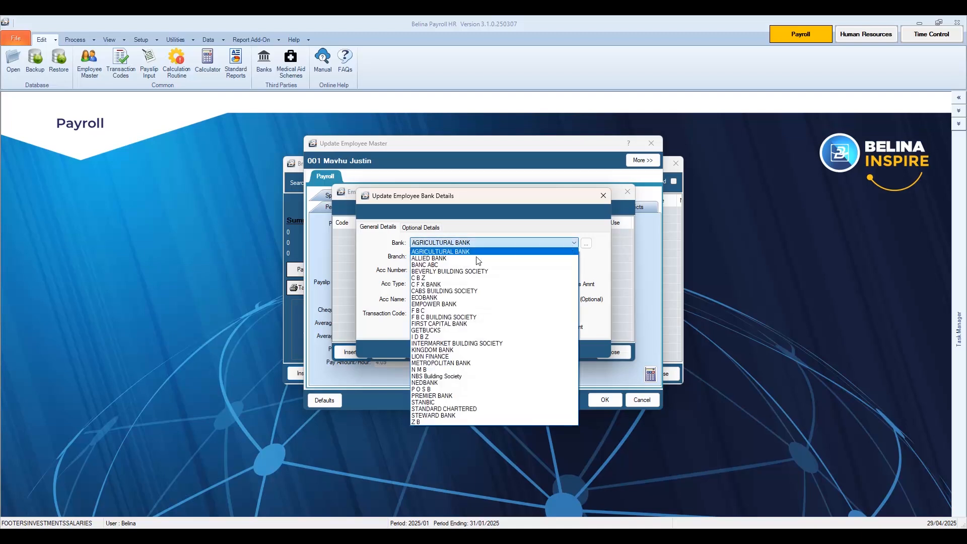
left_click(437, 311)
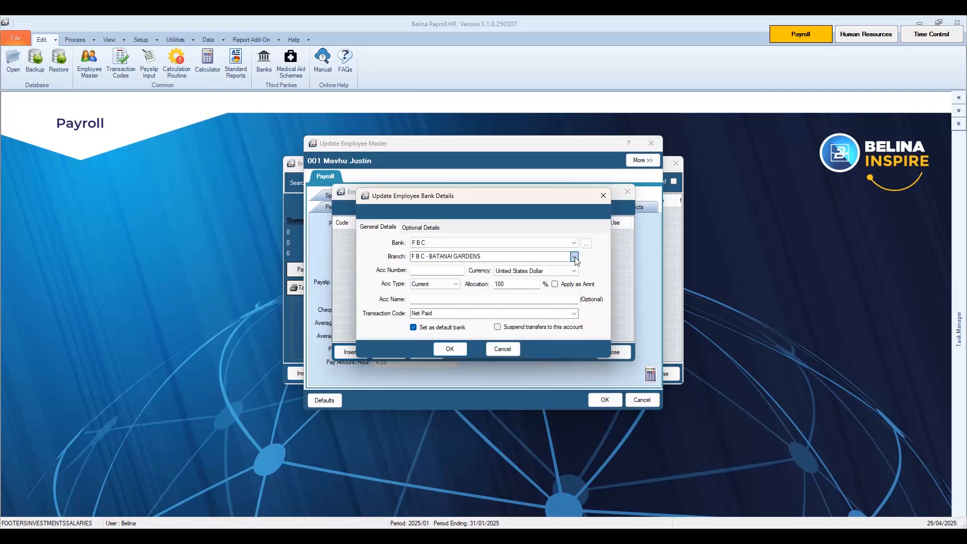
left_click(575, 257)
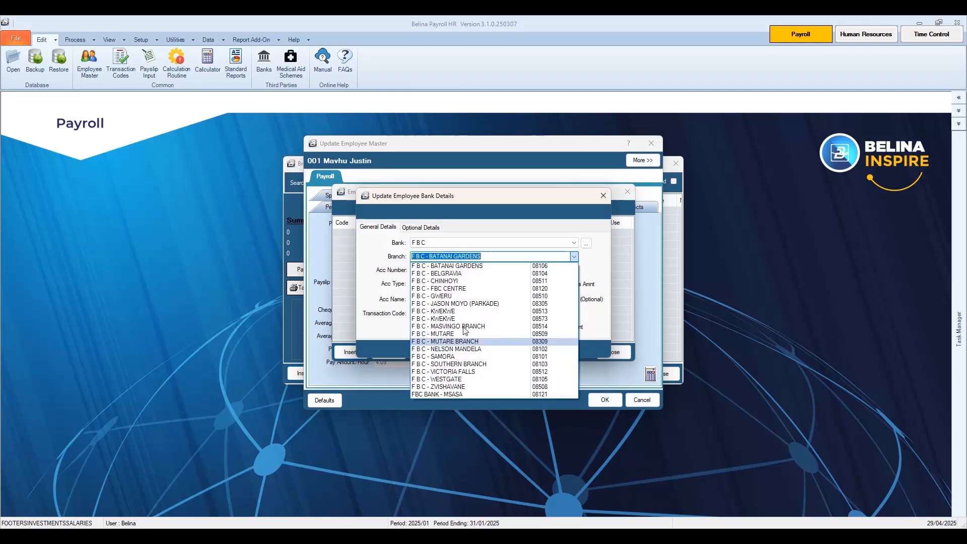
left_click(461, 357)
left_click(440, 269)
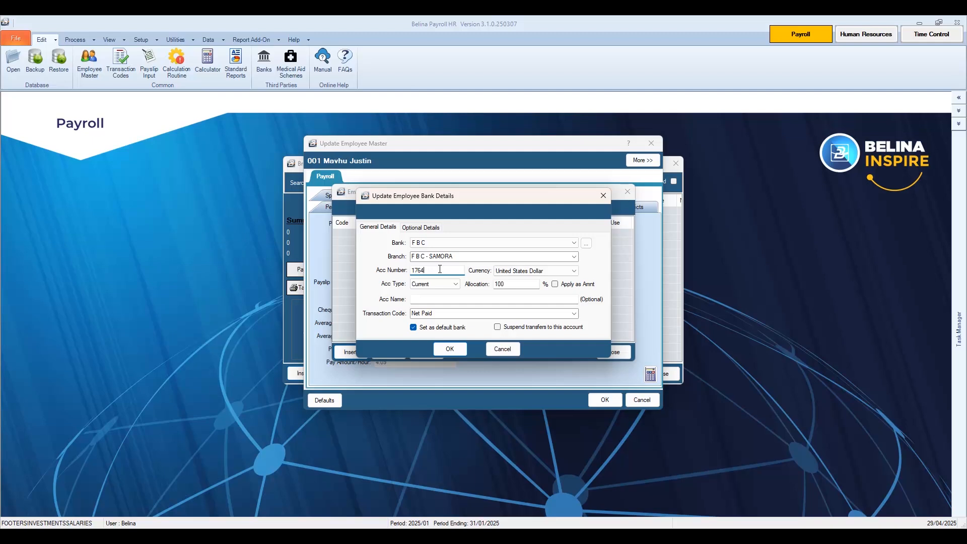
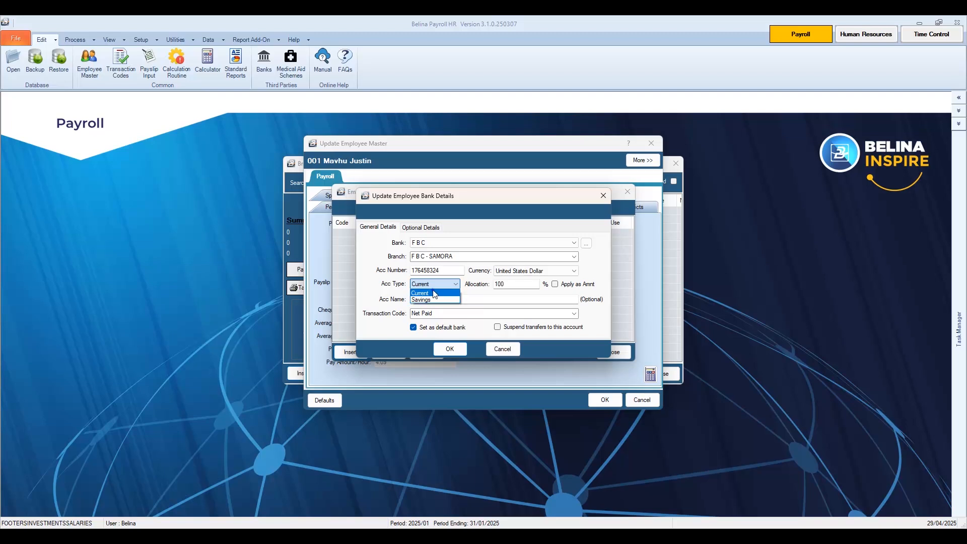
left_click(432, 293)
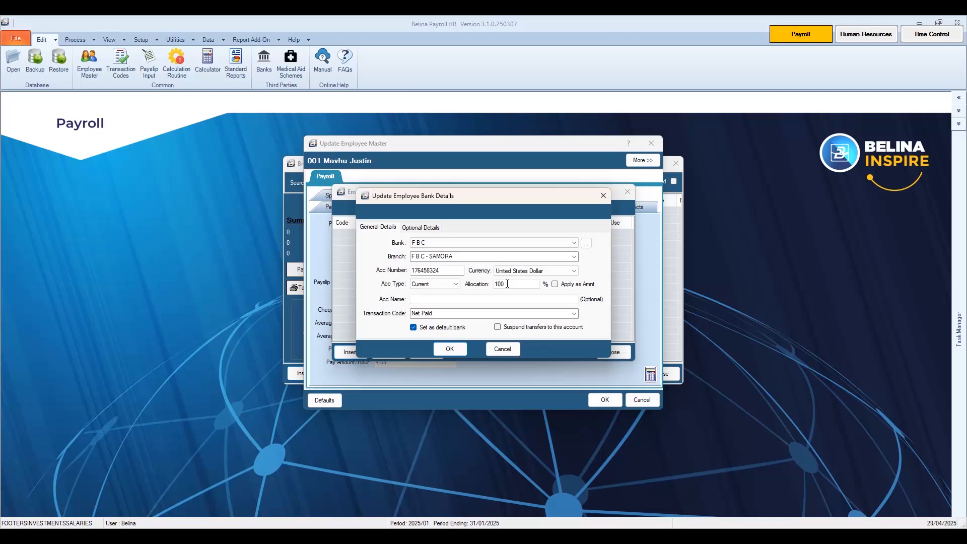
double_click(507, 284)
left_click(455, 350)
left_click(454, 348)
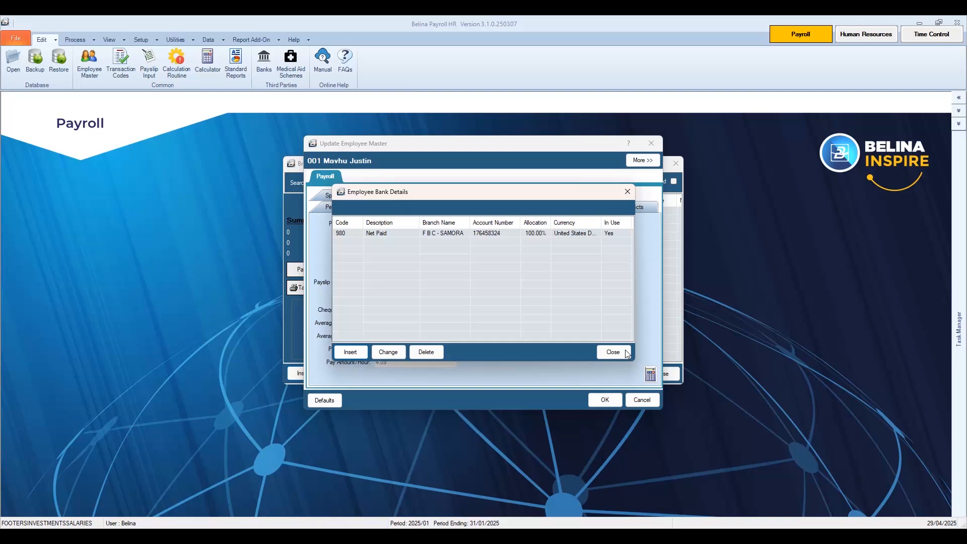
Close the employee bank accounts list and go to employee 001's Medical page
left_click(614, 352)
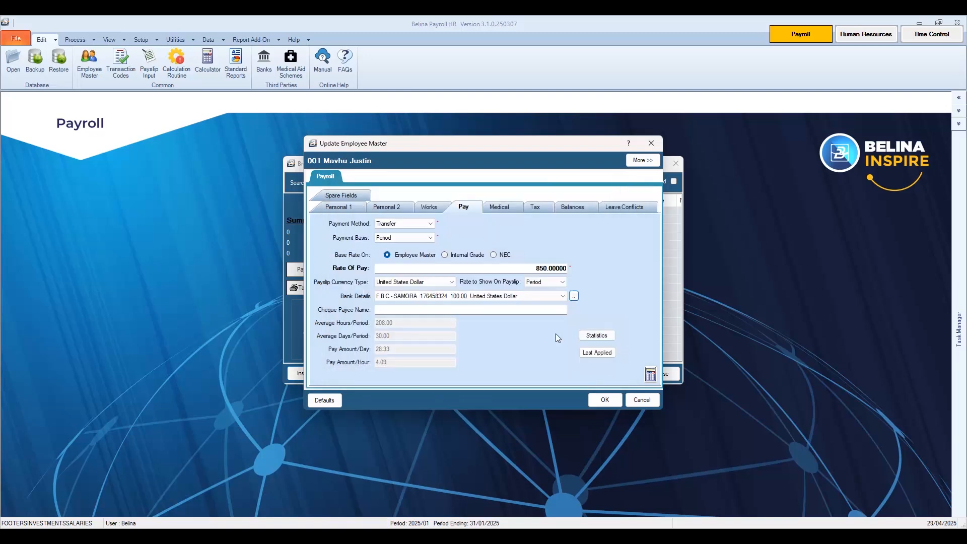
left_click(501, 209)
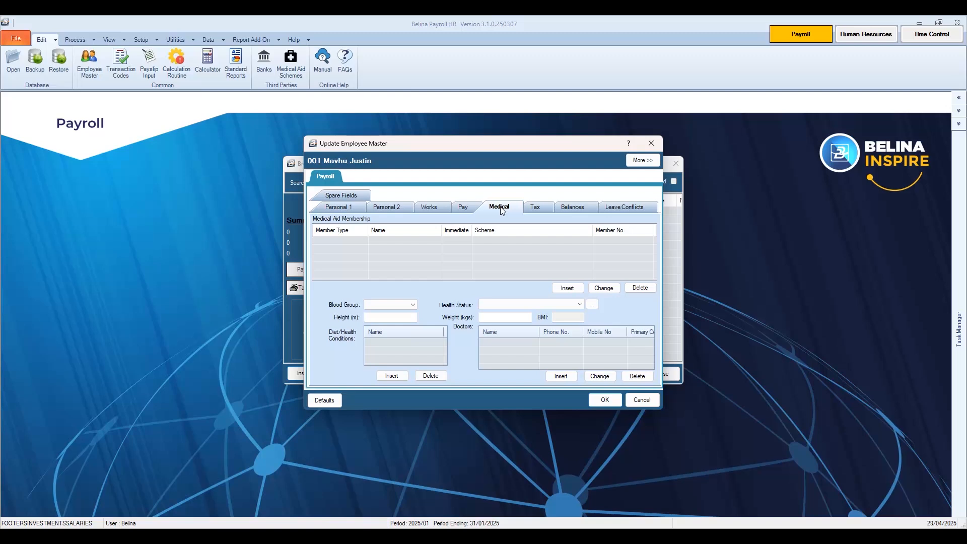
Show employee 001's Tax page with P A Y E method and USD tax table
left_click(534, 208)
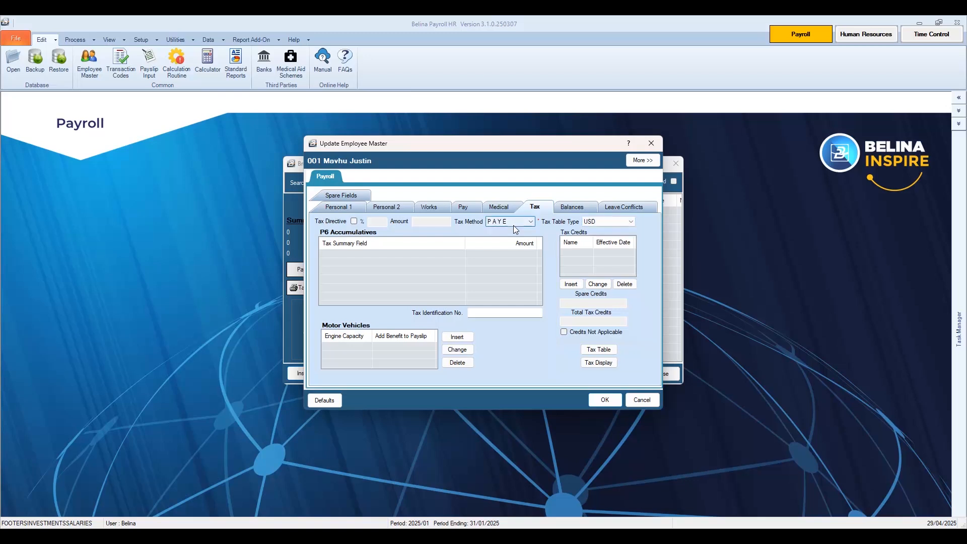
Set tax method to F D S Average, keep USD tax table, and start a motor vehicle entry
left_click(513, 225)
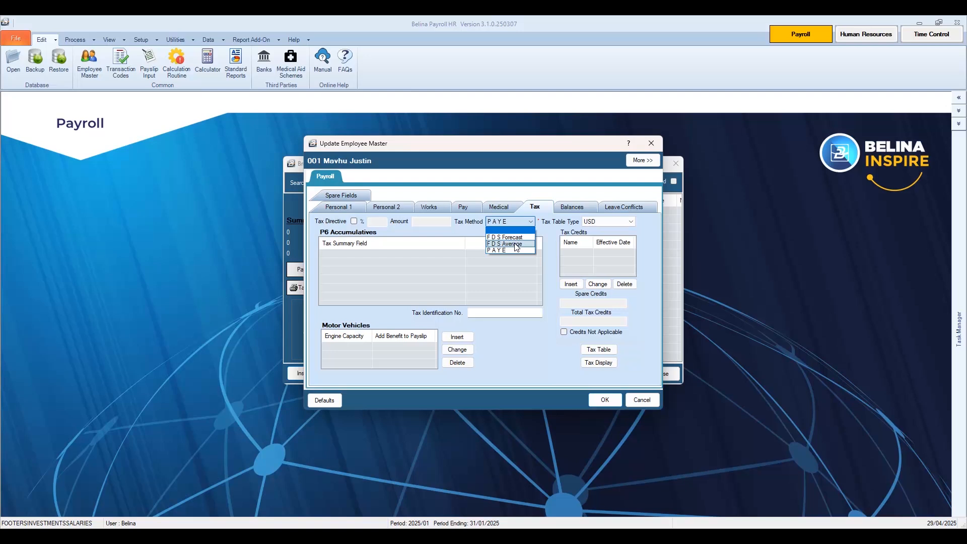
left_click(515, 245)
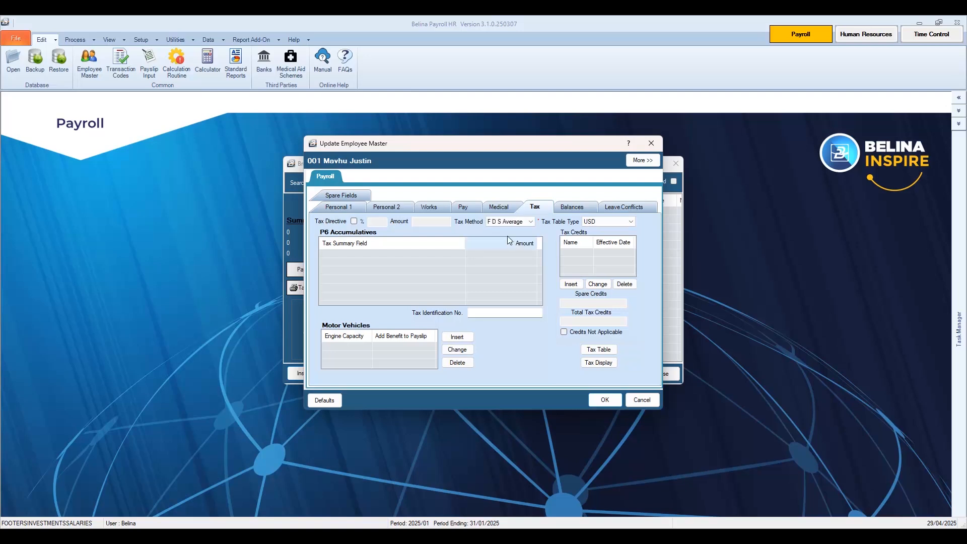
left_click(600, 222)
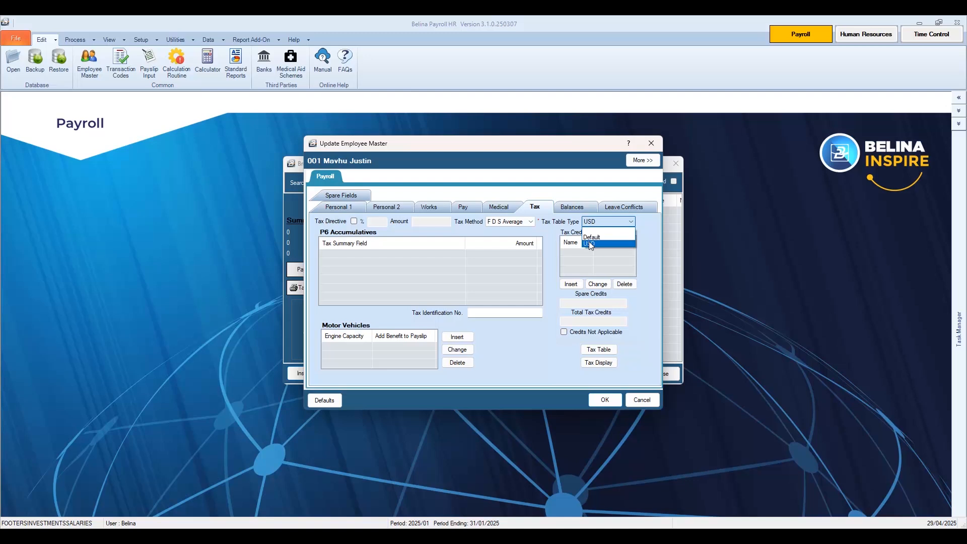
left_click(592, 245)
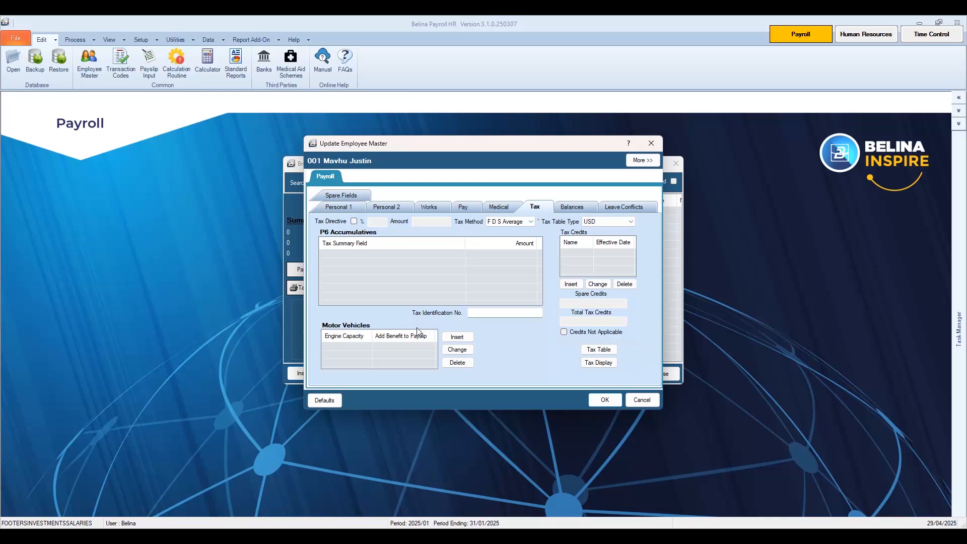
left_click(455, 338)
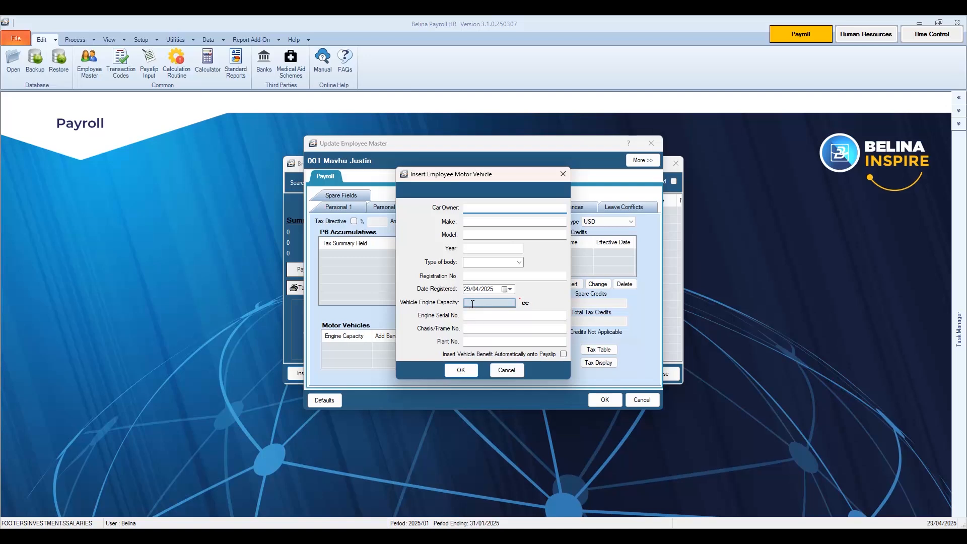
Tick Insert Vehicle Benefit Automatically onto Payslip and confirm the motor vehicle form
left_click(473, 304)
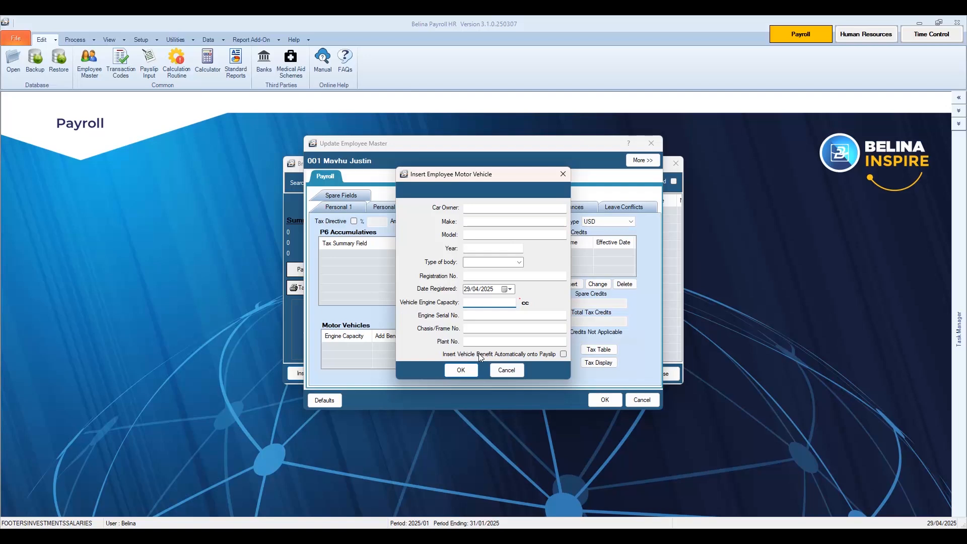
left_click(482, 355)
left_click(481, 356)
left_click(464, 370)
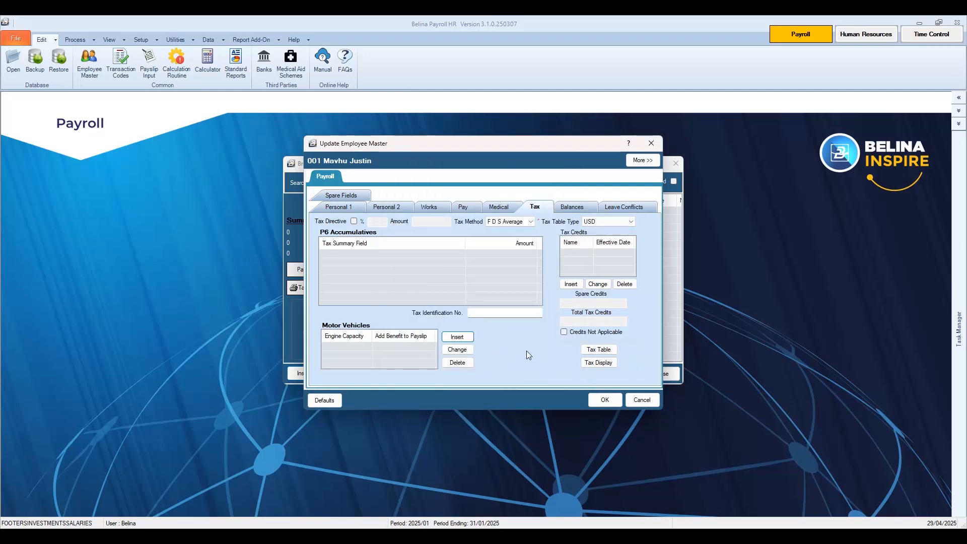
View the Balances and Leave Conflicts pages, then return to the Works details
left_click(577, 206)
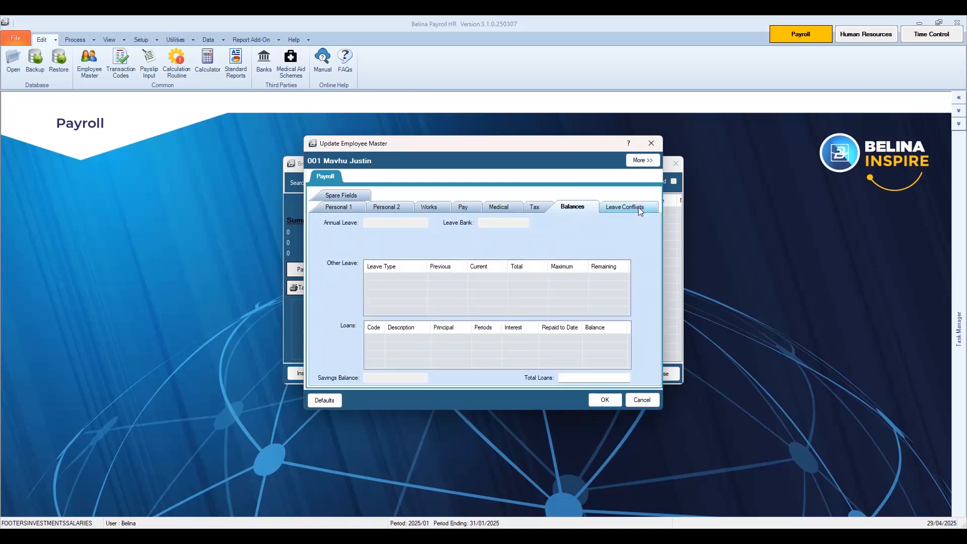
left_click(639, 207)
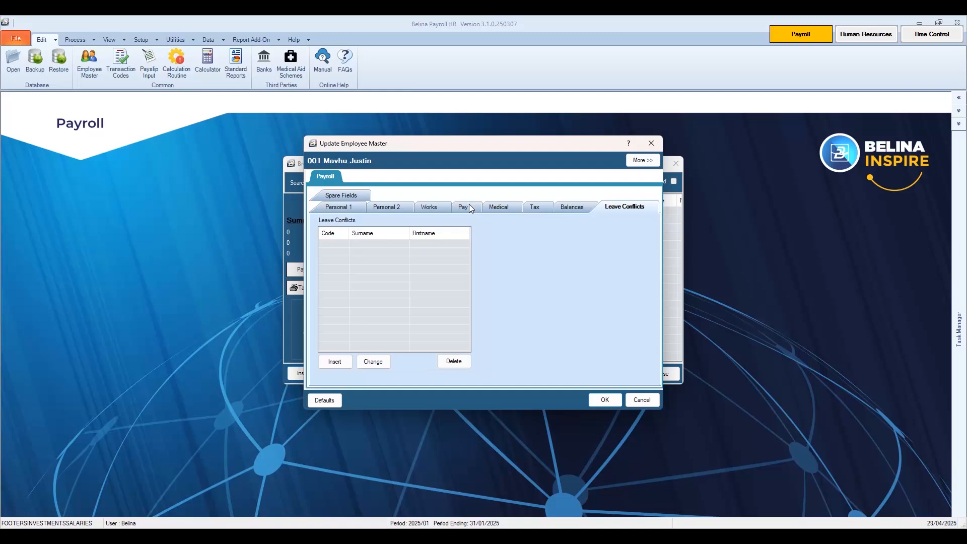
left_click(429, 207)
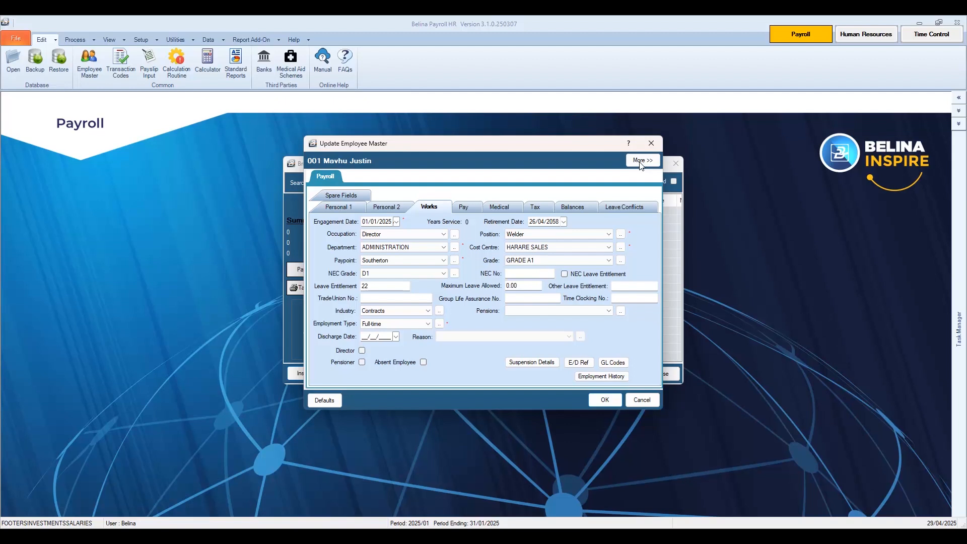
Reveal the additional employee record pages with More >>
left_click(641, 160)
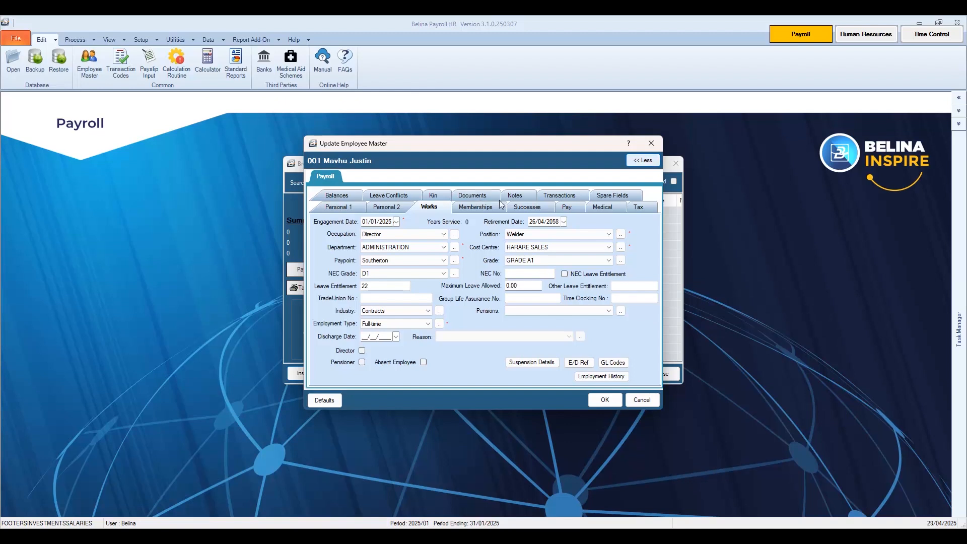
Save employee 001's record and close Browse Employee Master Records
left_click(604, 401)
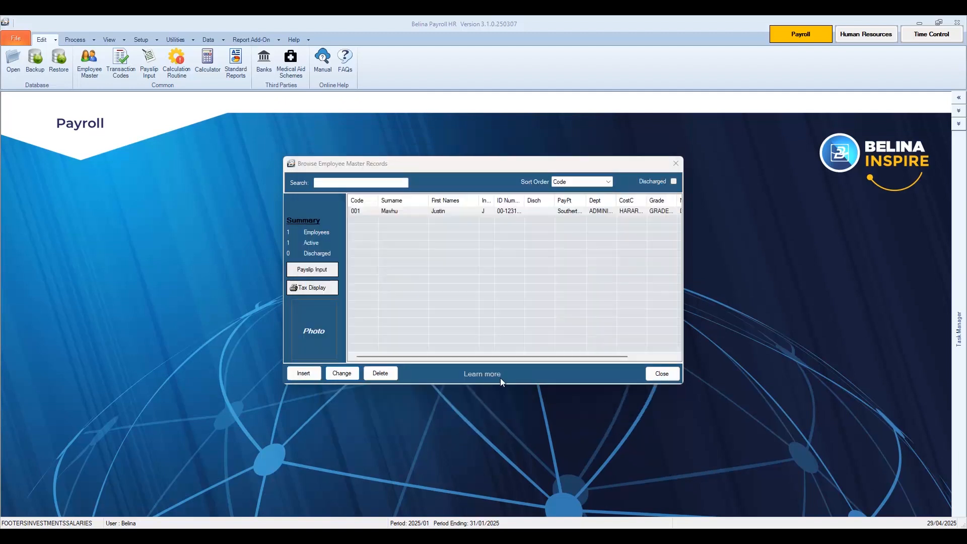
key("Escape")
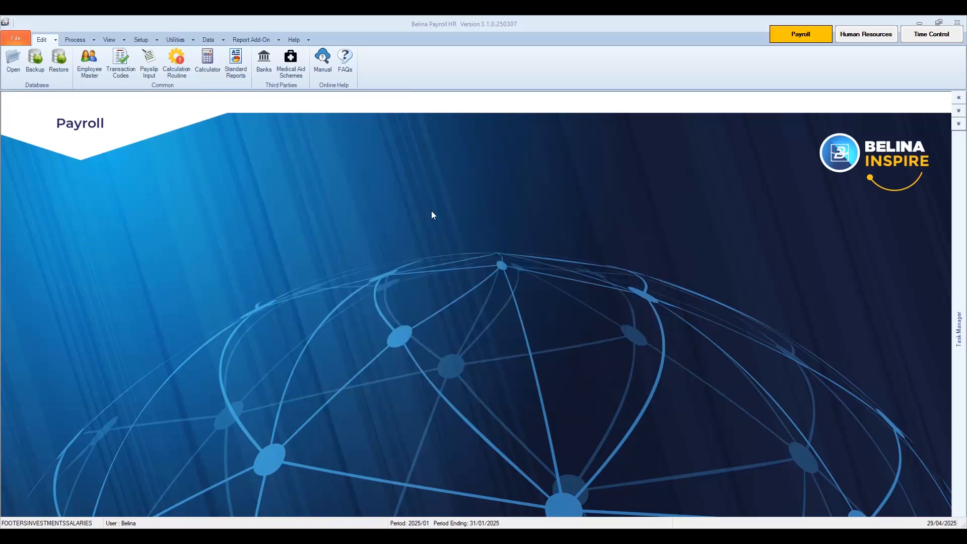